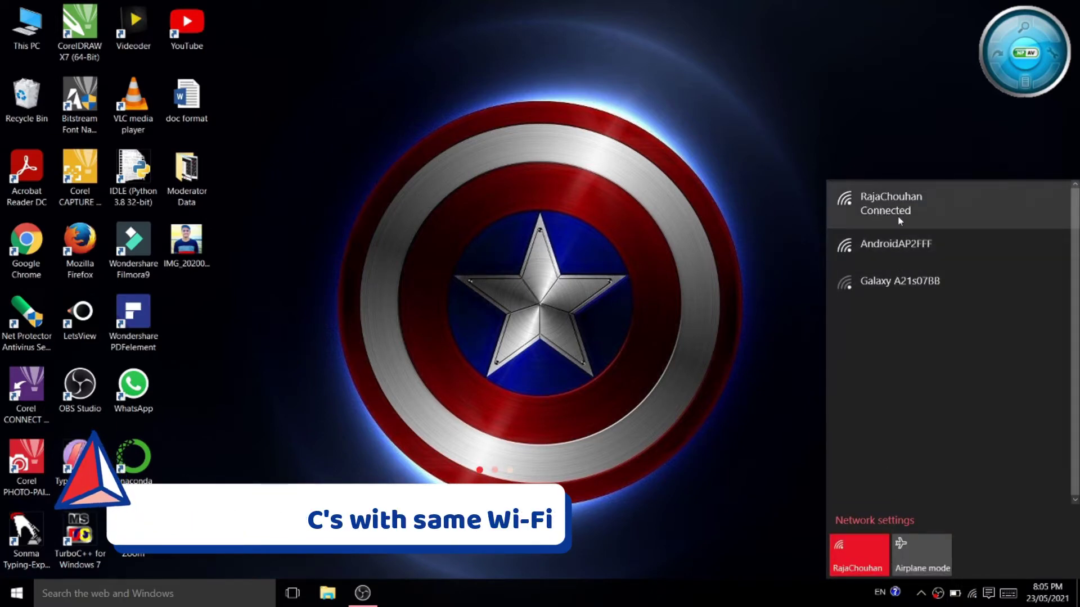
# - Create a new folder named Sharing Folder on the desktop and place it below the IMG_20200909_172533_34211 image
pyautogui.click(307, 270)
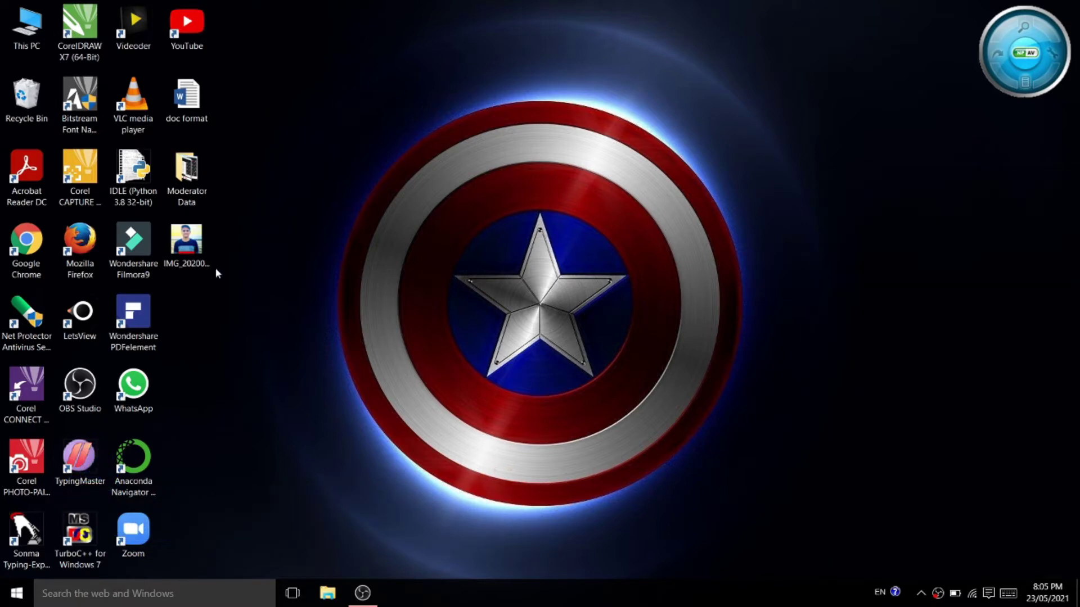
pyautogui.rightClick(206, 307)
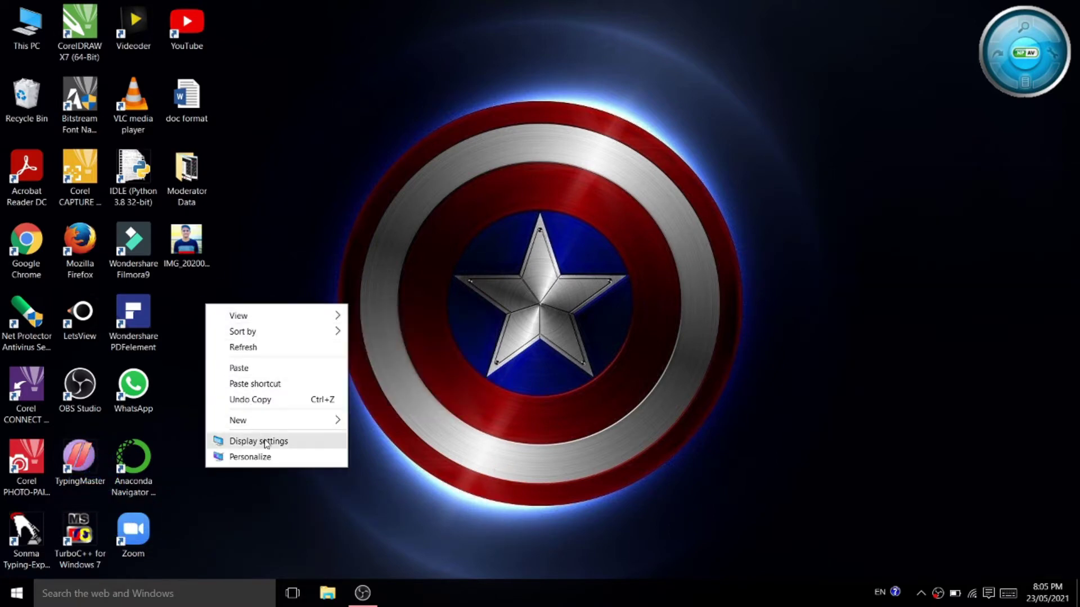
pyautogui.moveTo(315, 429)
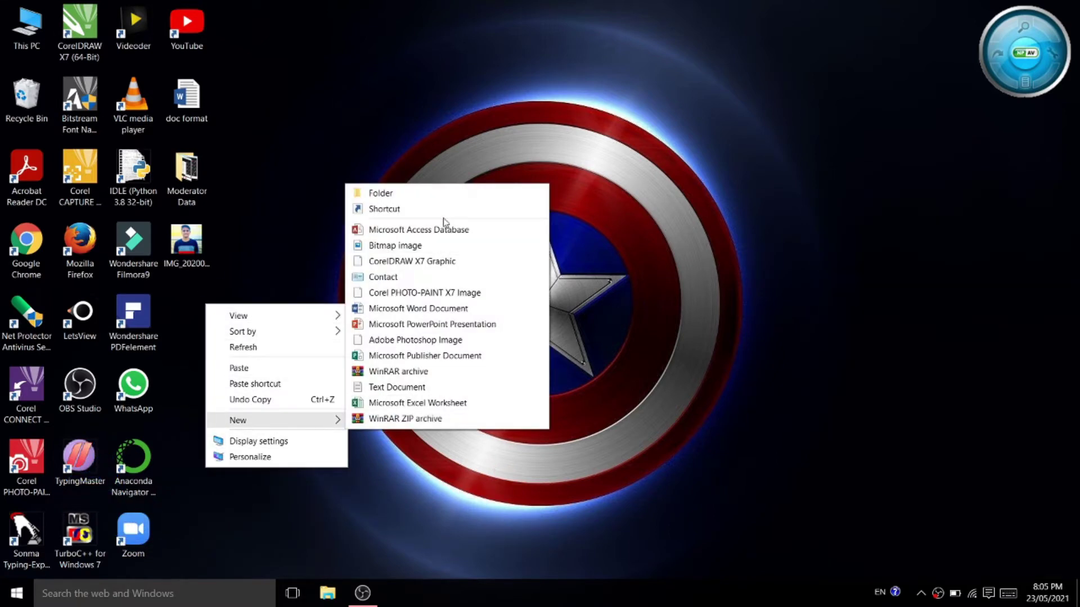
pyautogui.click(441, 194)
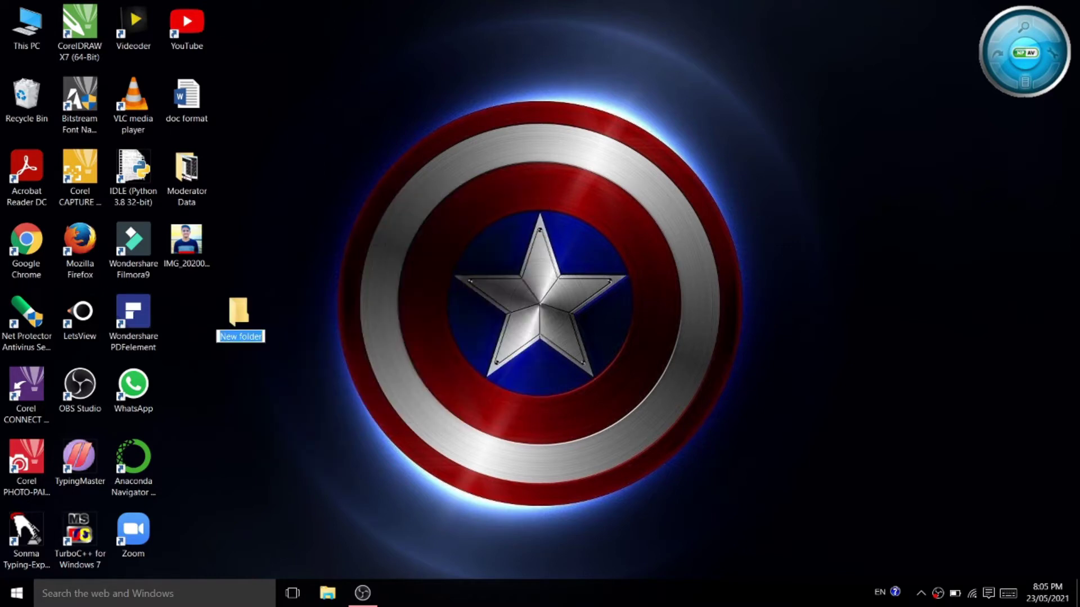
pyautogui.write('Sharing Folder')
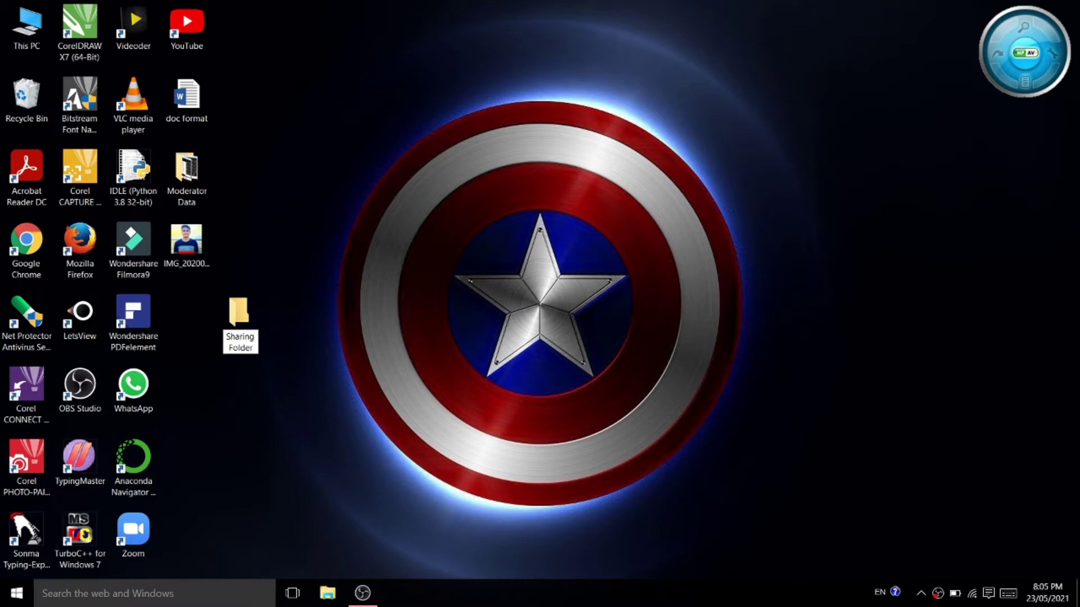
pyautogui.press('Return')
pyautogui.moveTo(198, 313); pyautogui.dragTo(198, 315)
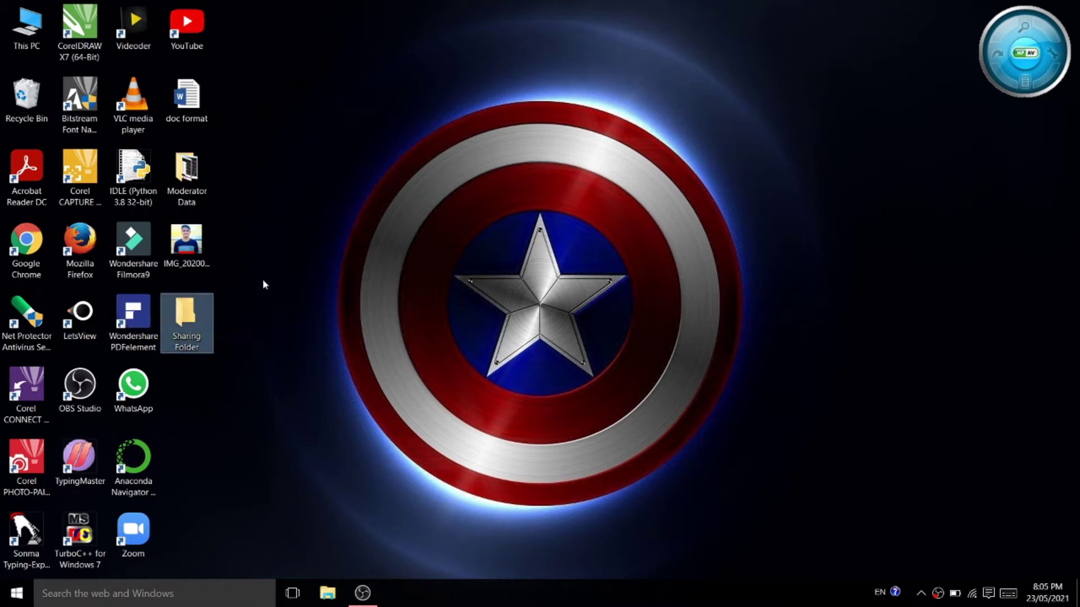
# - Move the IMG_20200909_172533_34211 image from the desktop into Sharing Folder, and reposition the folder directly below Moderator Data
pyautogui.click(185, 264)
pyautogui.rightClick(186, 264)
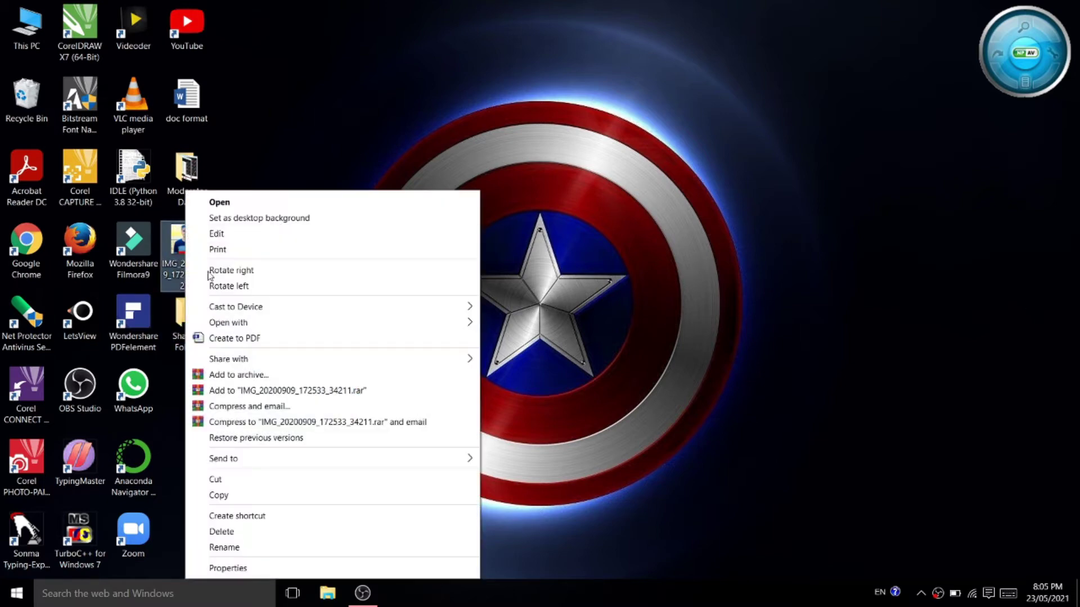
pyautogui.click(237, 485)
pyautogui.click(195, 315)
pyautogui.doubleClick(196, 314)
pyautogui.rightClick(314, 204)
pyautogui.click(366, 302)
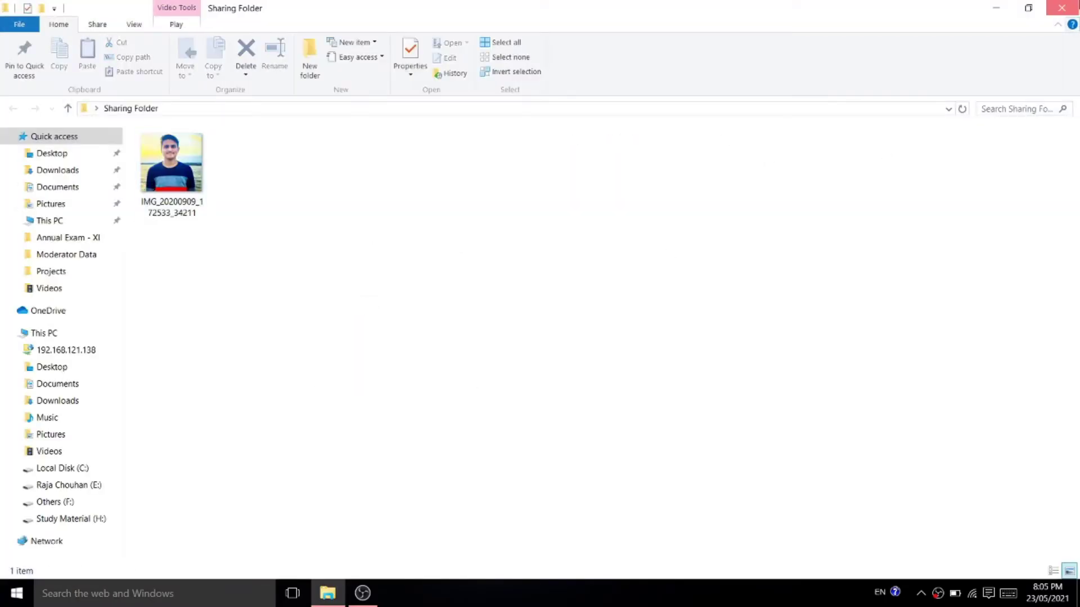
pyautogui.press('super+d')
pyautogui.moveTo(191, 314); pyautogui.dragTo(191, 247)
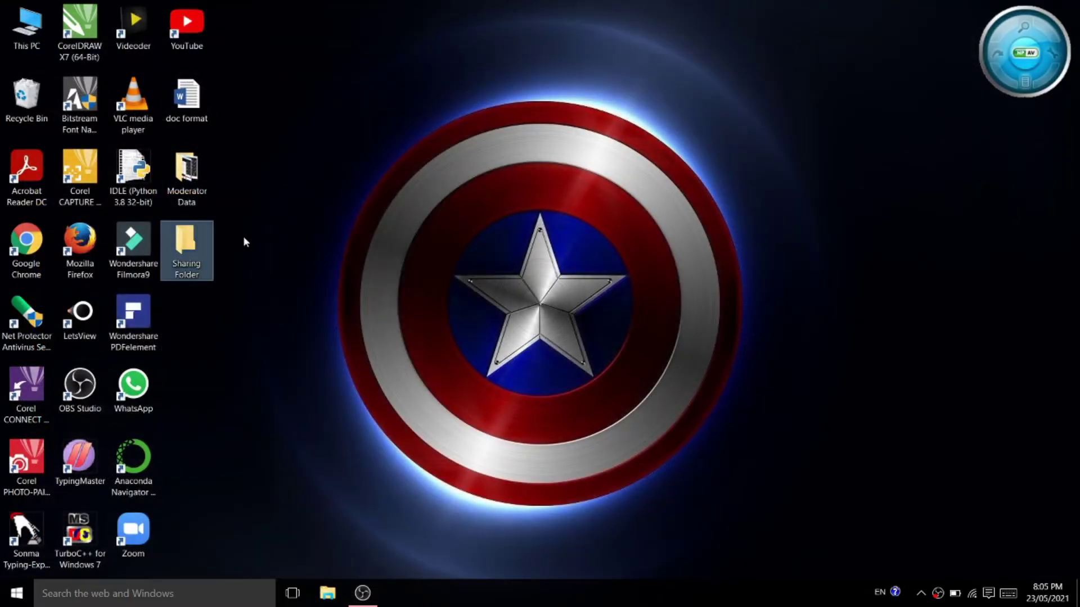
# - Share Sharing Folder over the network with Everyone at the Read permission level through its properties
pyautogui.rightClick(201, 244)
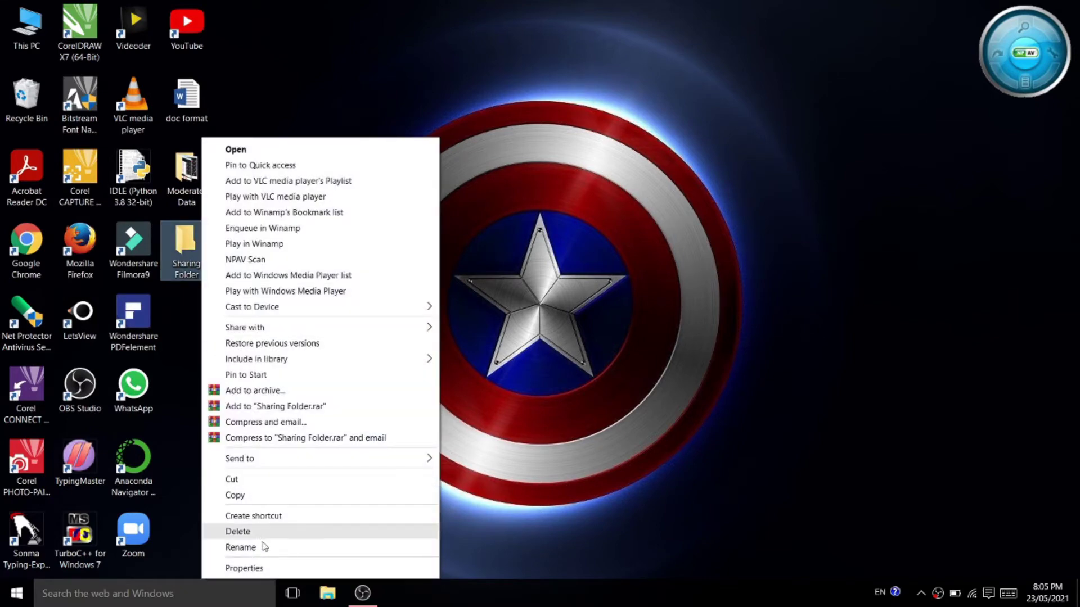
pyautogui.click(271, 567)
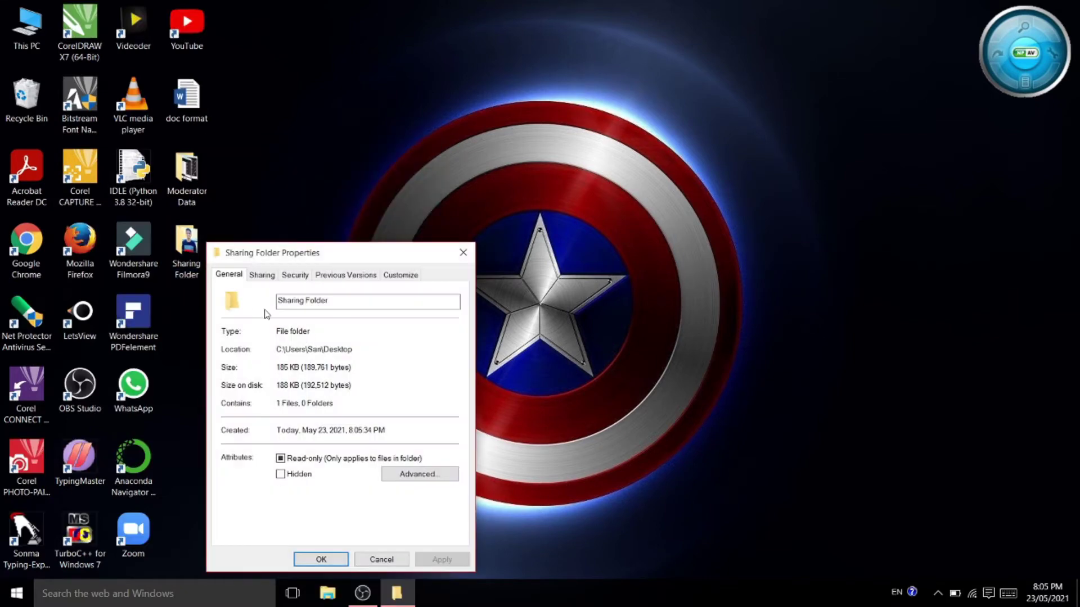
pyautogui.click(270, 276)
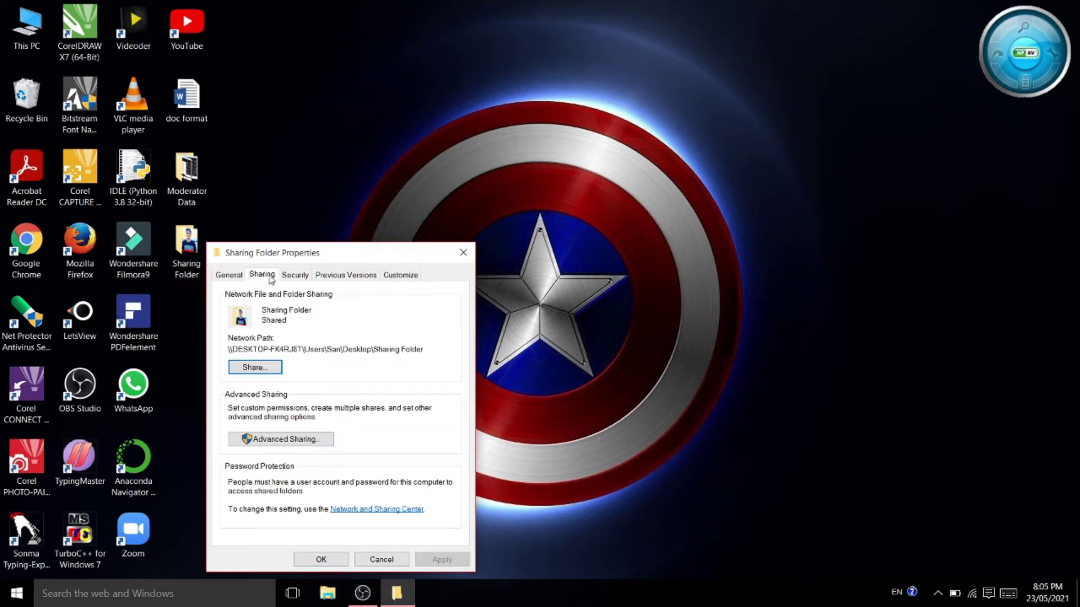
pyautogui.click(269, 371)
pyautogui.click(431, 381)
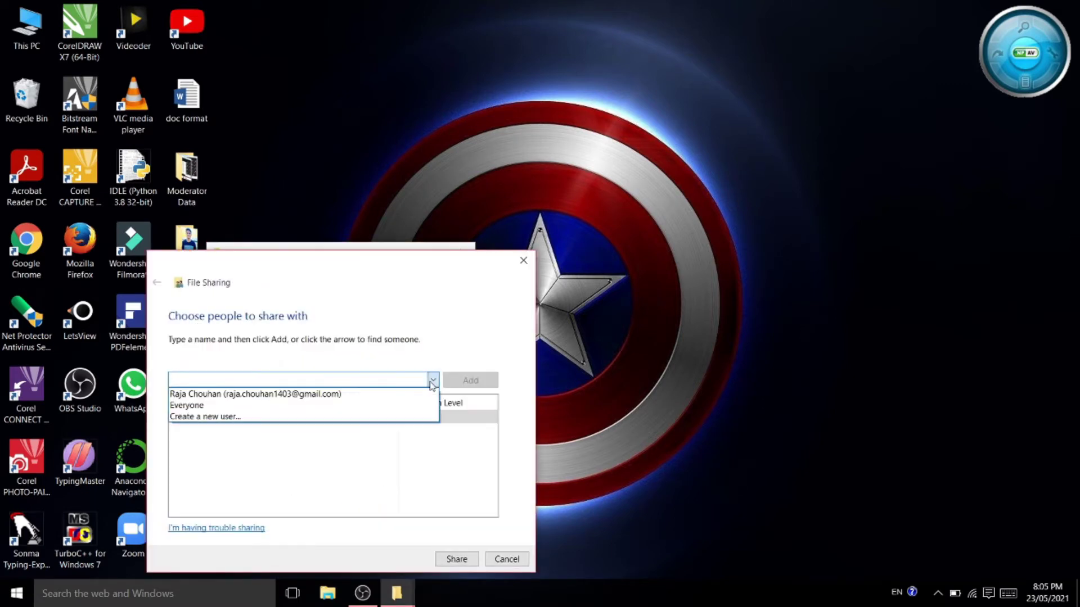
pyautogui.click(236, 404)
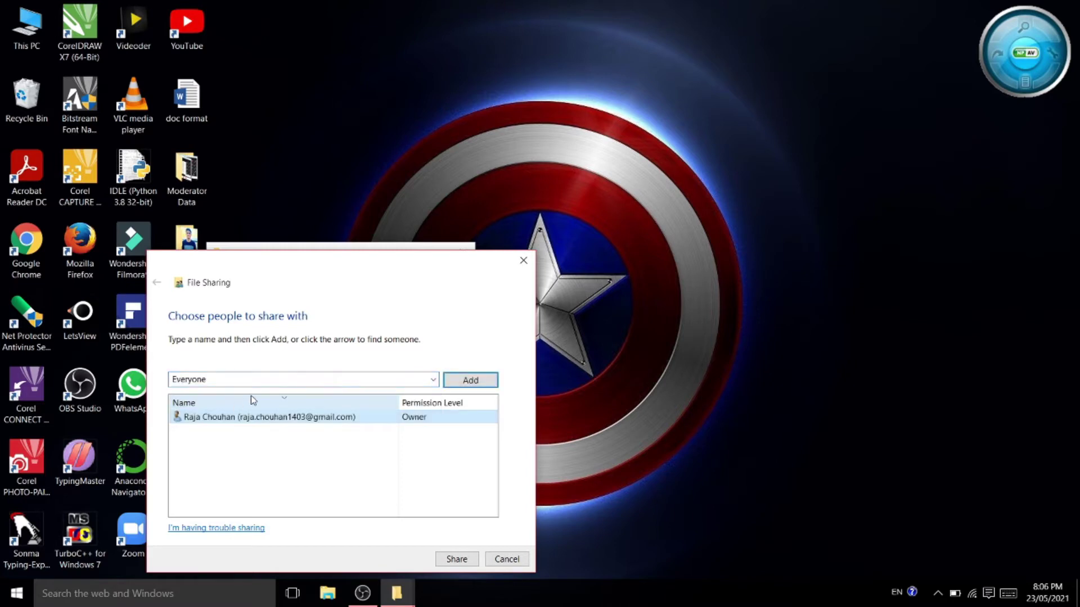
pyautogui.click(461, 382)
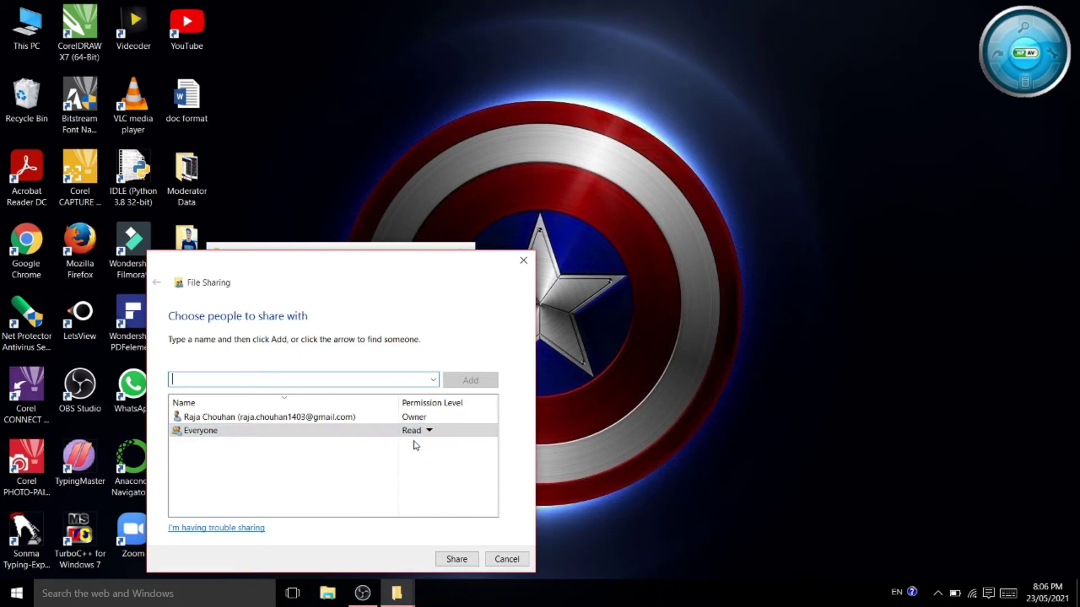
pyautogui.click(456, 559)
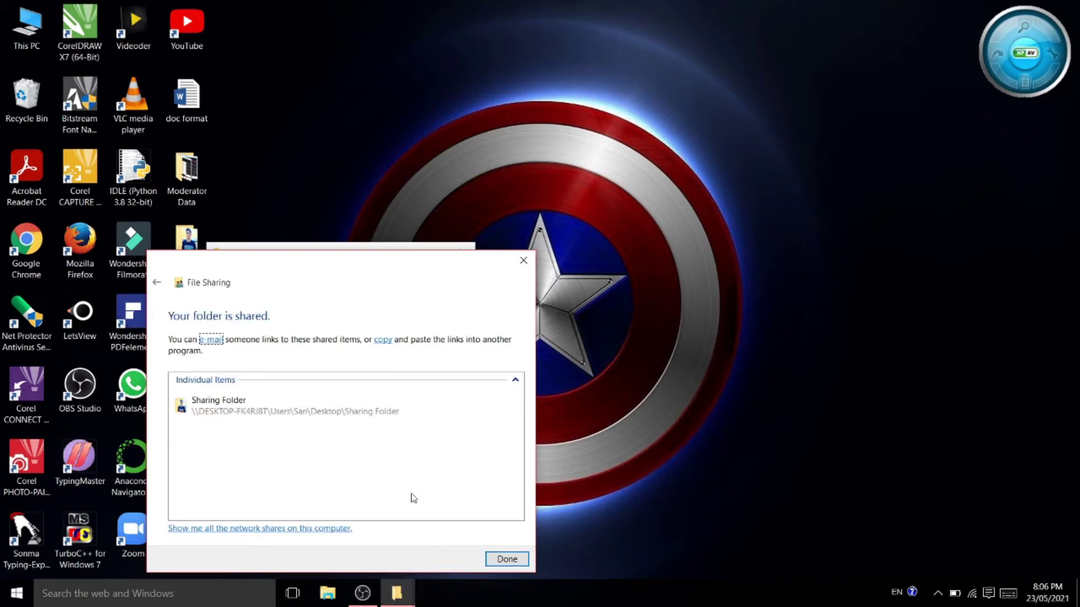
pyautogui.click(501, 559)
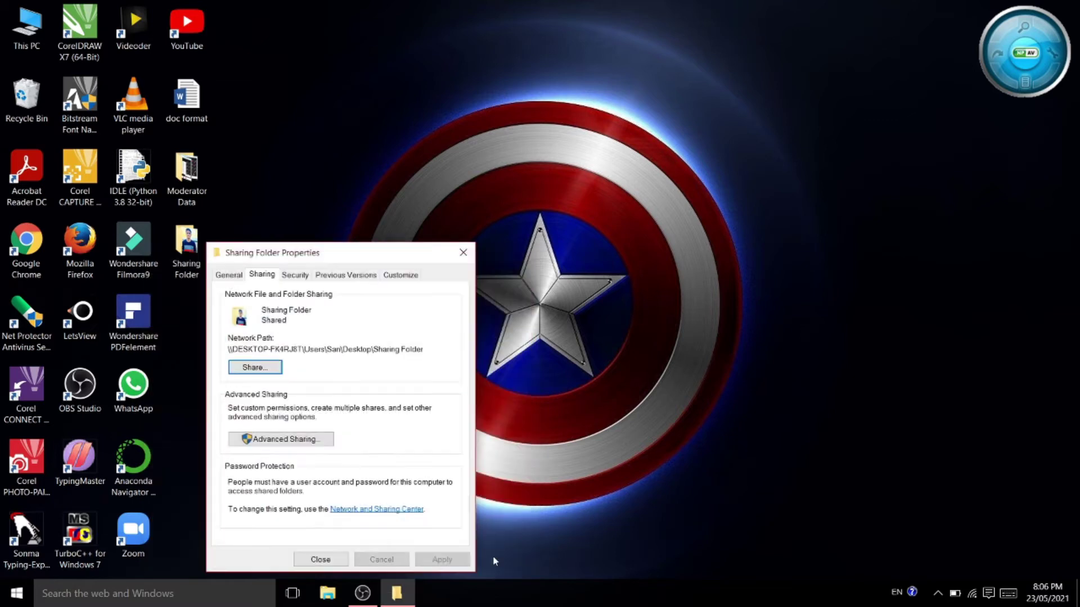
# - Enable advanced sharing for Sharing Folder and allow Everyone Full Control in its share permissions
pyautogui.click(275, 439)
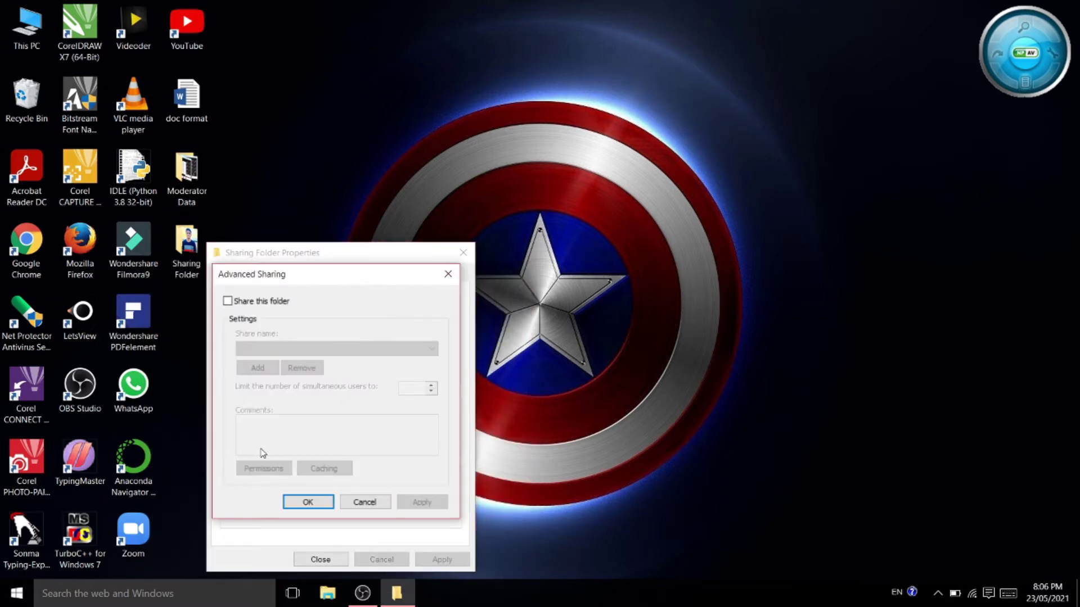
pyautogui.click(228, 302)
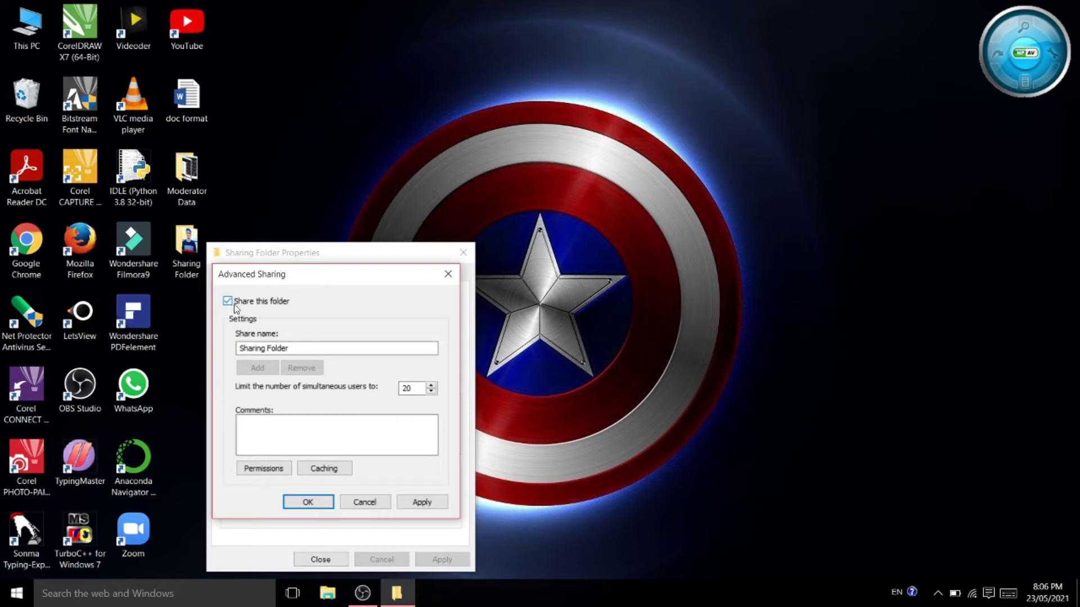
pyautogui.click(264, 469)
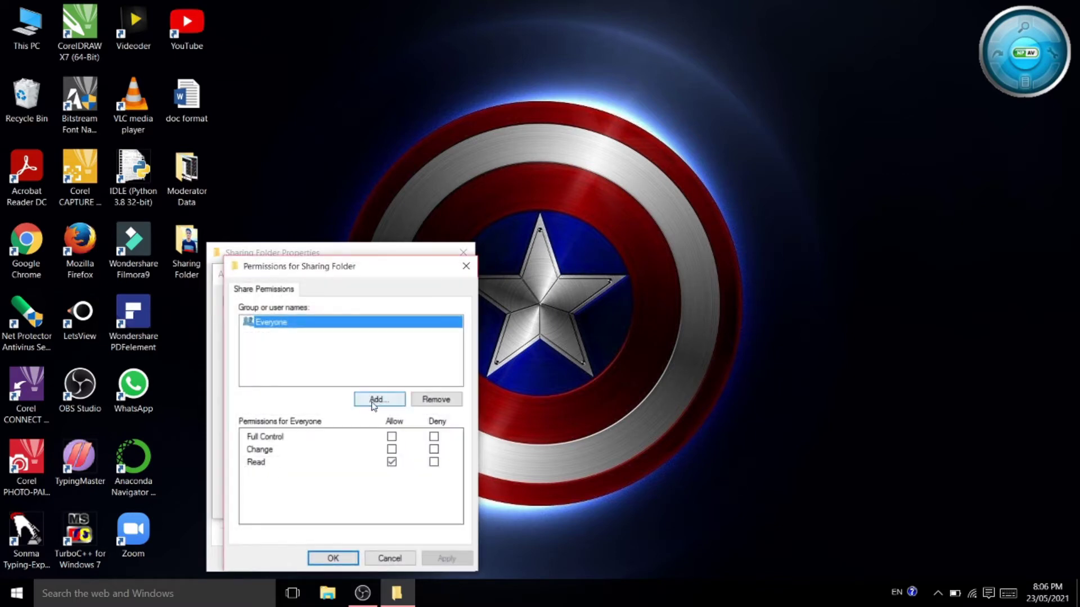
pyautogui.click(392, 437)
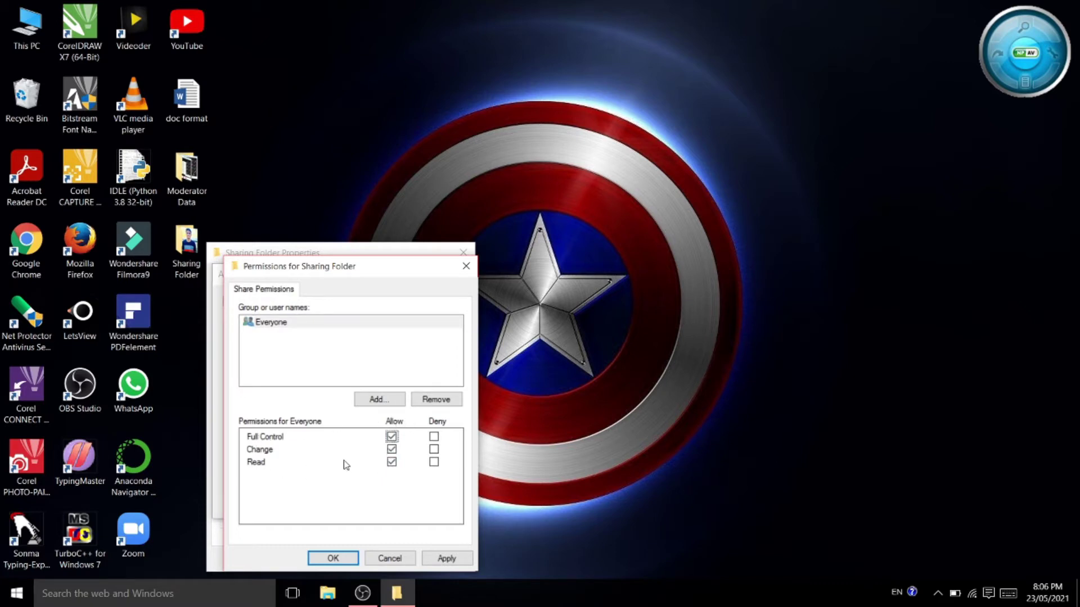
pyautogui.click(447, 557)
pyautogui.click(333, 558)
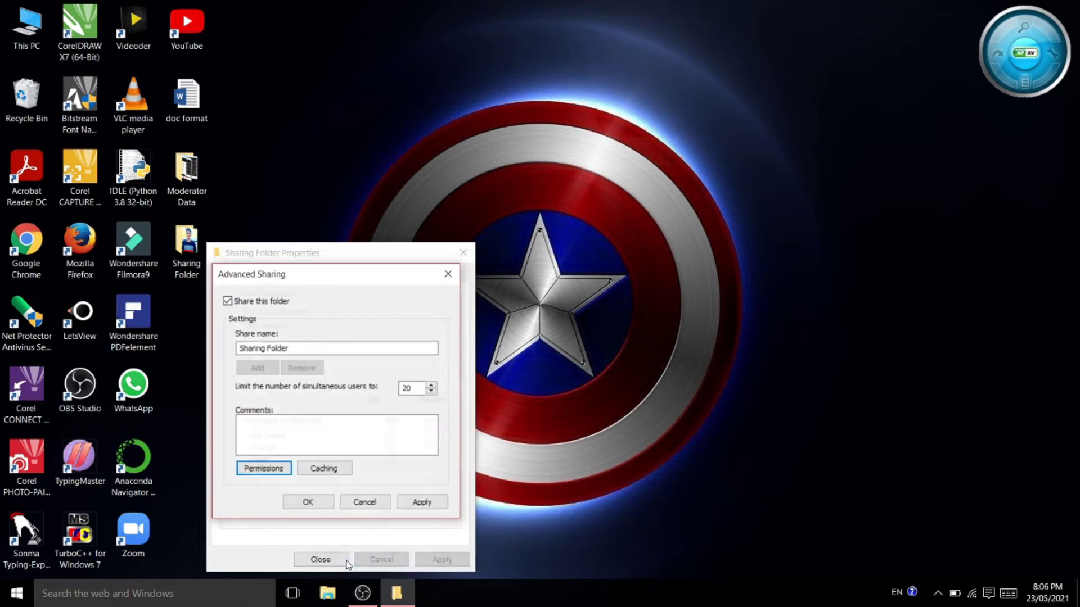
pyautogui.click(429, 504)
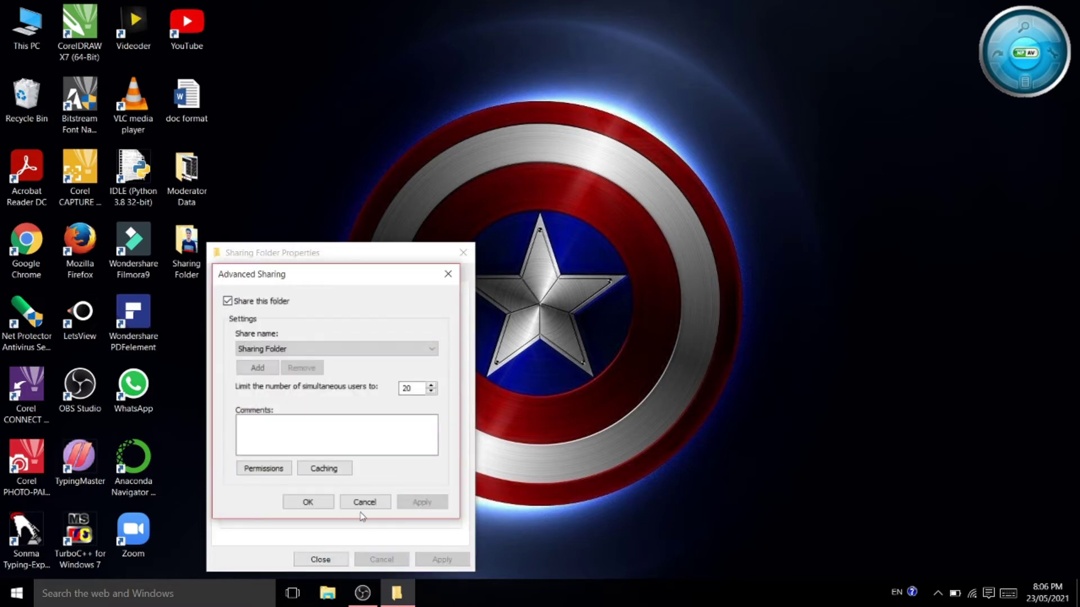
pyautogui.click(314, 504)
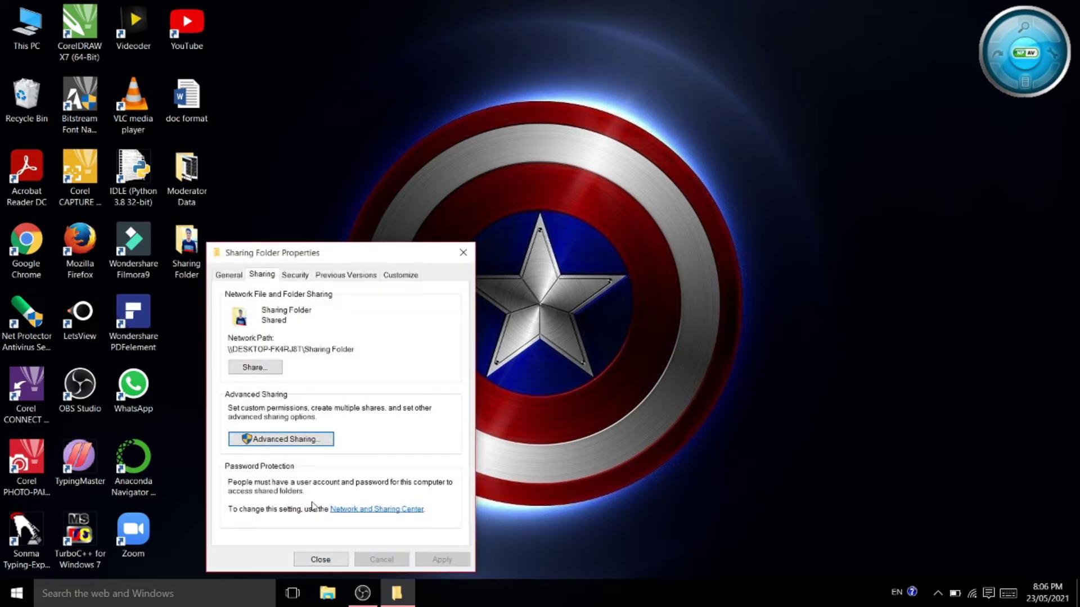
# - Check the people and permission levels in Sharing Folder's sharing list, and return to the desktop
pyautogui.click(255, 367)
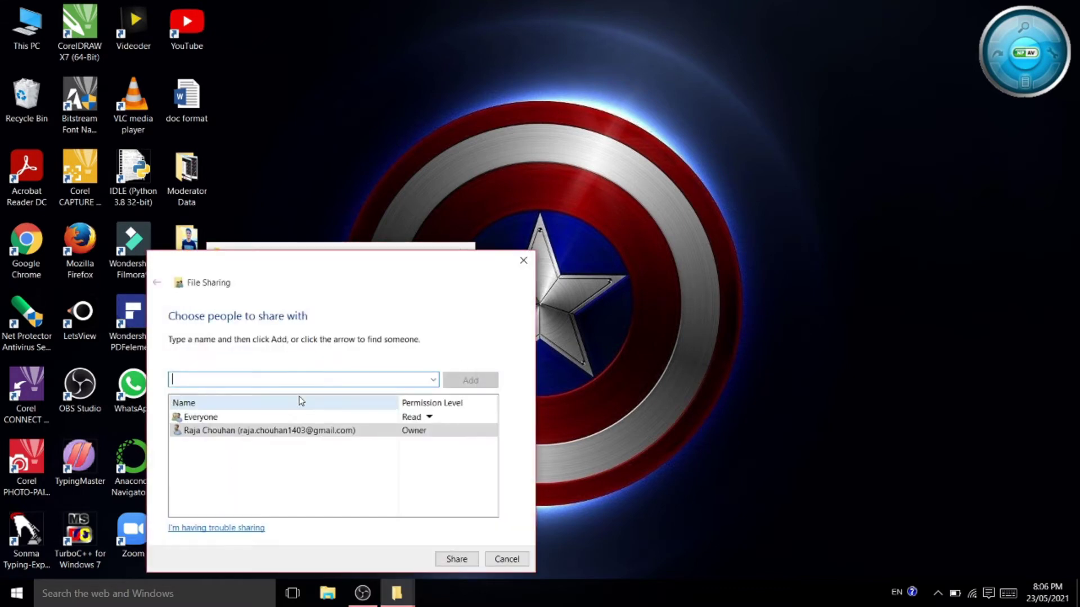
pyautogui.click(507, 560)
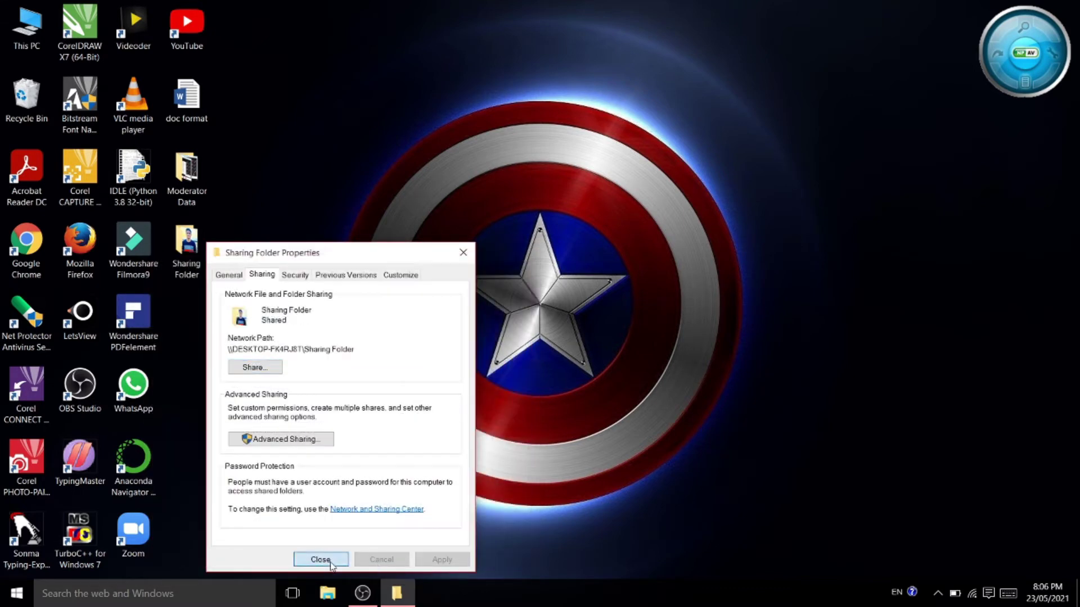
pyautogui.click(321, 563)
pyautogui.rightClick(266, 256)
pyautogui.click(286, 296)
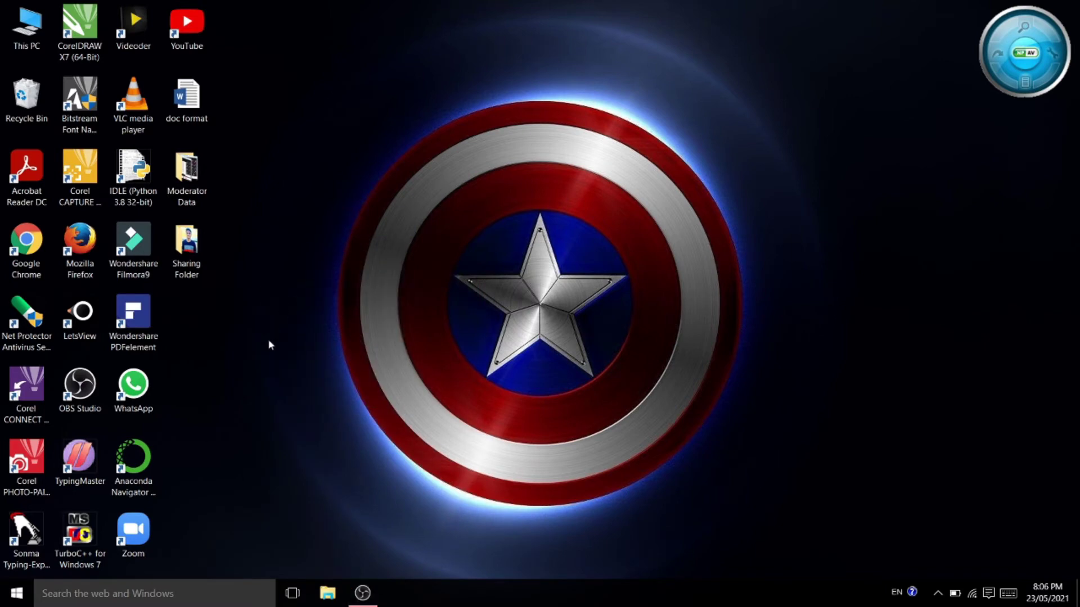
# - Open the advanced sharing settings from the Network and Sharing Center in Control Panel
pyautogui.click(16, 599)
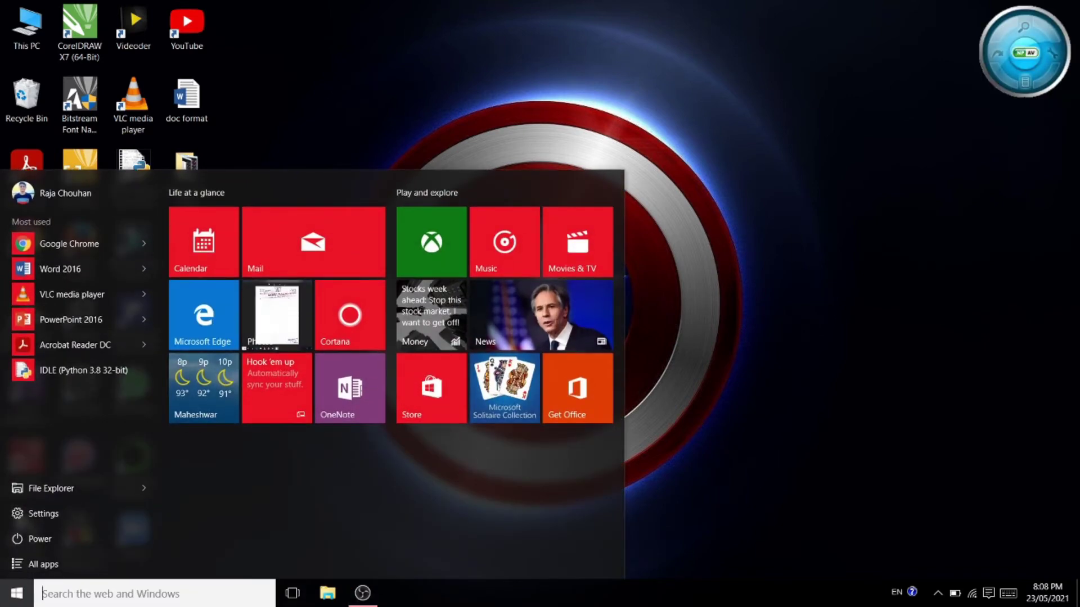
pyautogui.write('ontro')
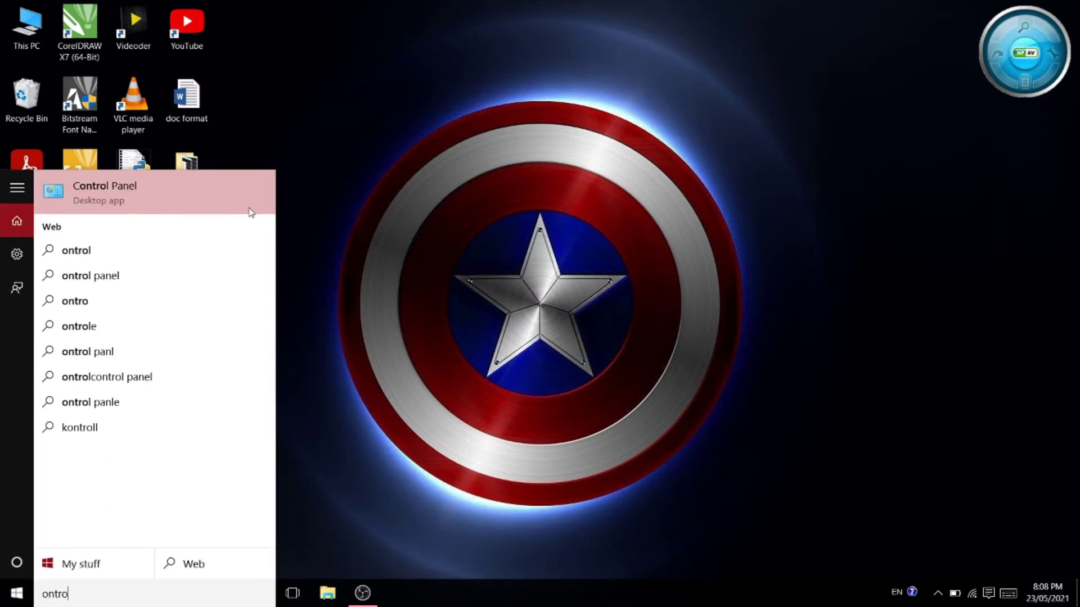
pyautogui.click(230, 194)
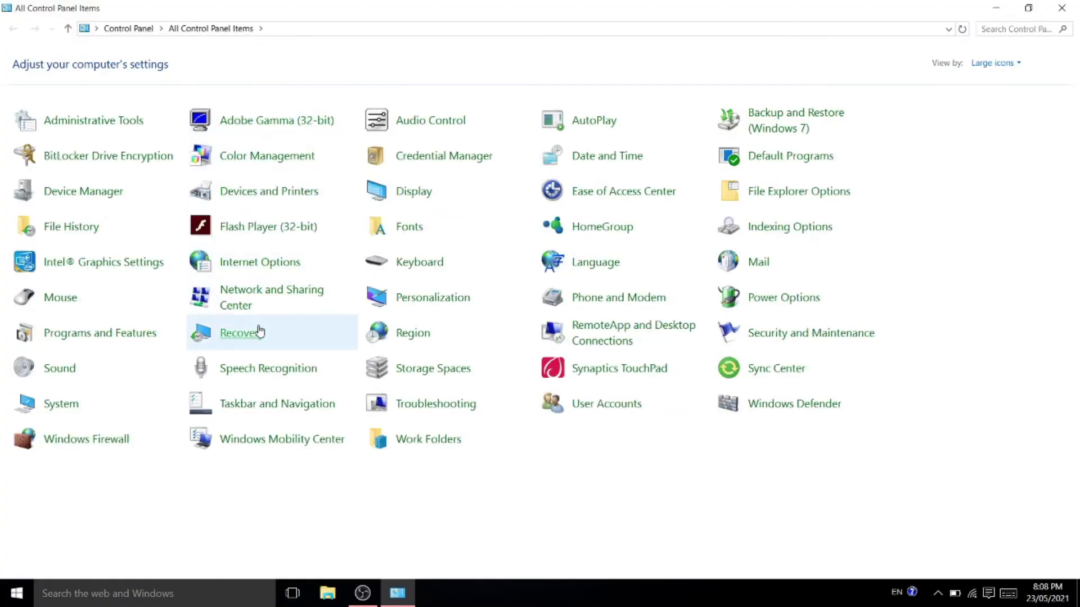
pyautogui.click(240, 298)
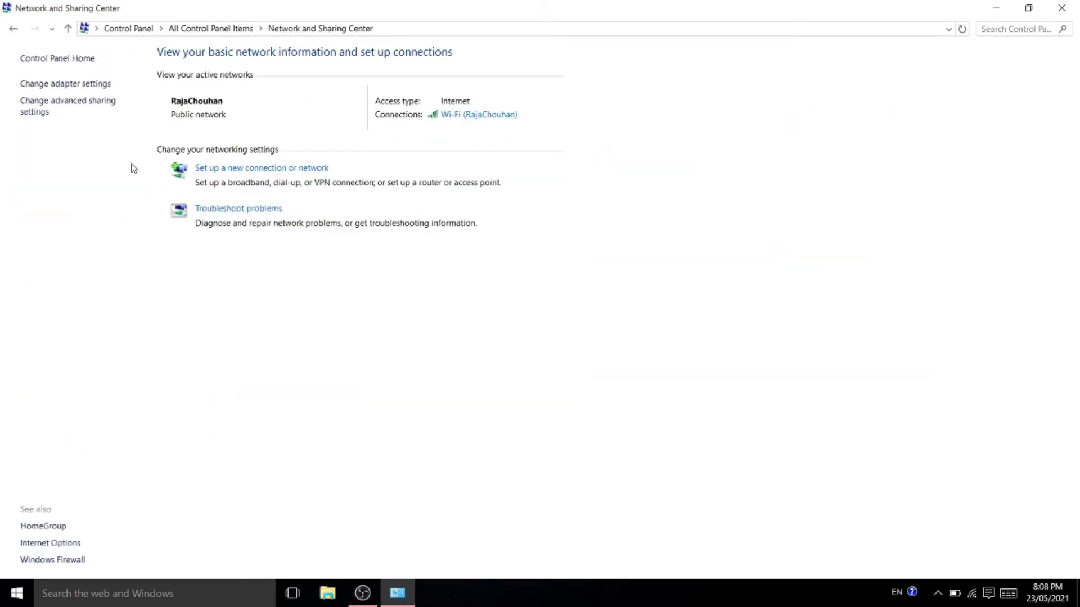
pyautogui.click(60, 112)
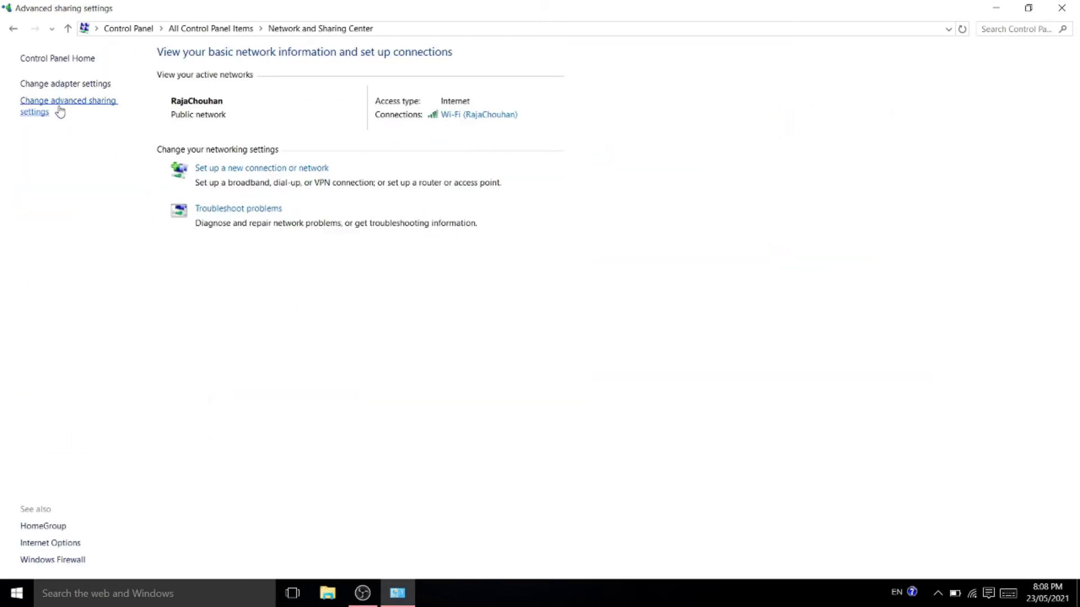
# - Turn off password protected sharing for All Networks, save the changes, and close the Network and Sharing Center
pyautogui.click(736, 119)
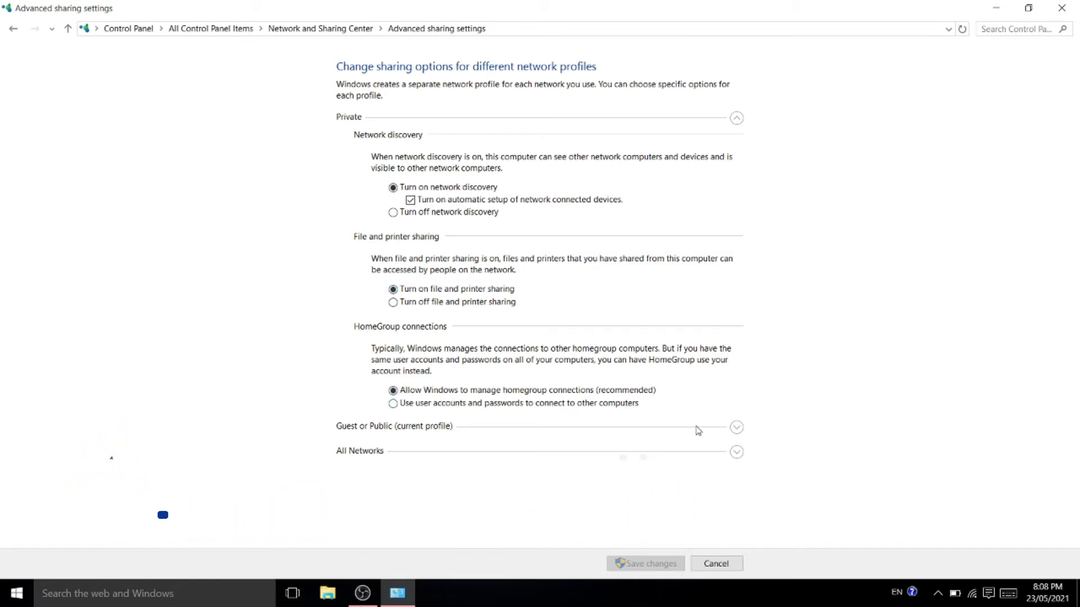
pyautogui.click(739, 429)
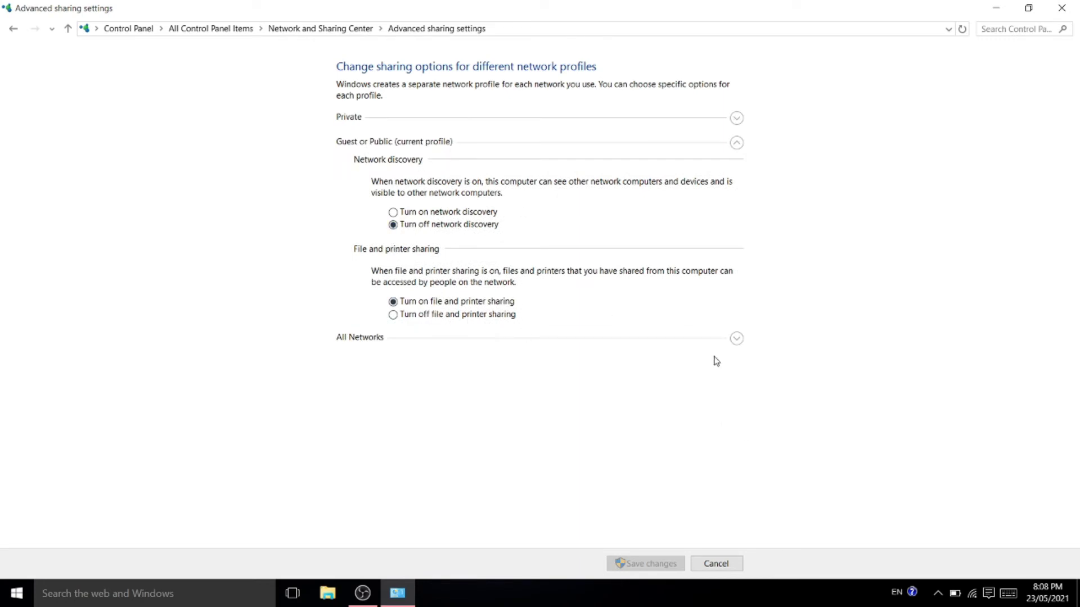
pyautogui.click(736, 338)
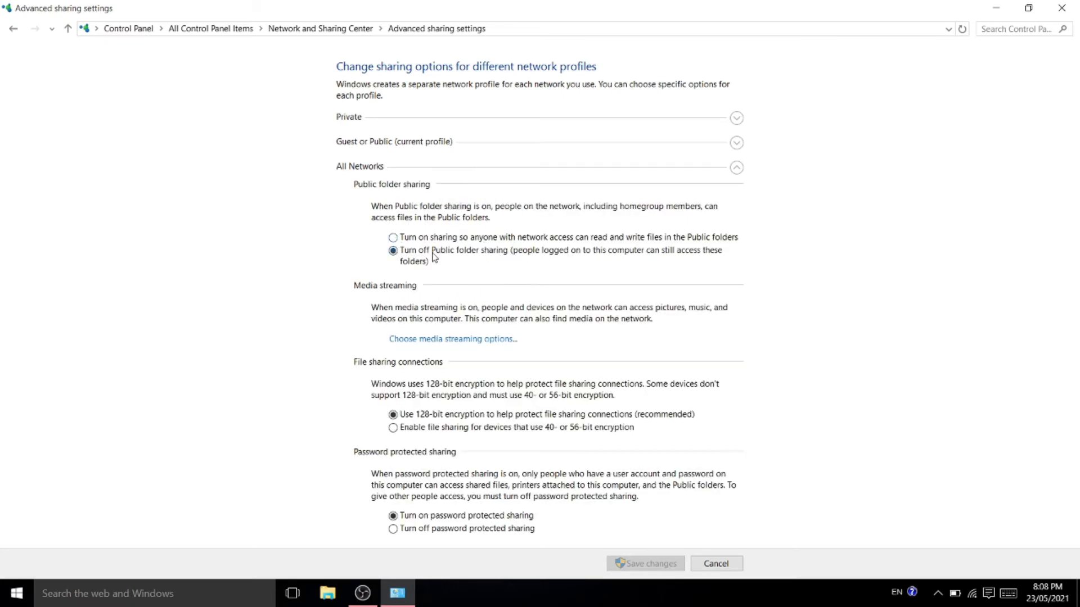
pyautogui.click(396, 532)
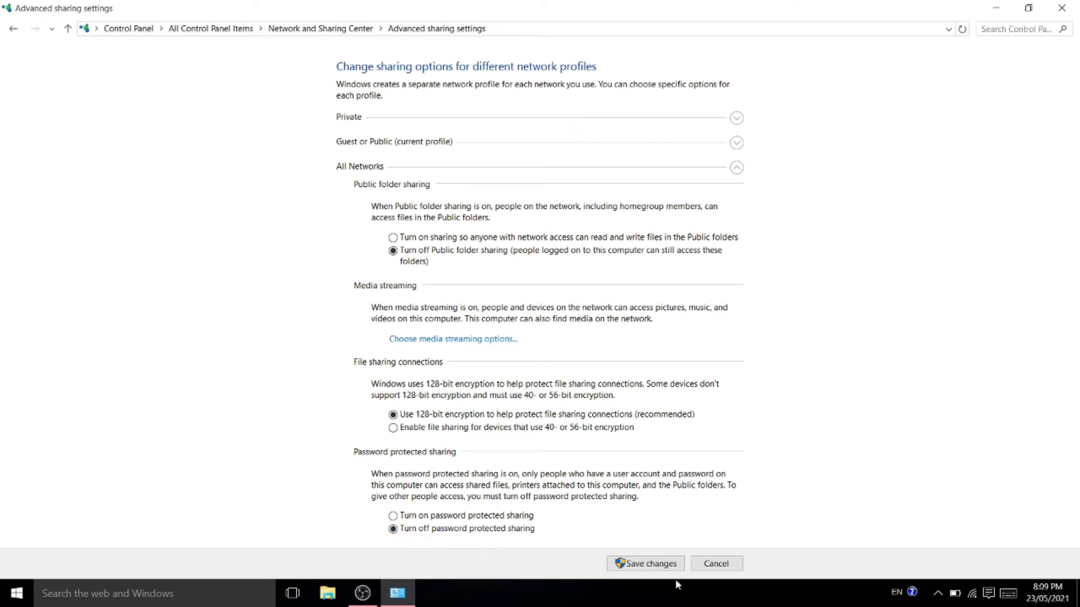
pyautogui.click(667, 563)
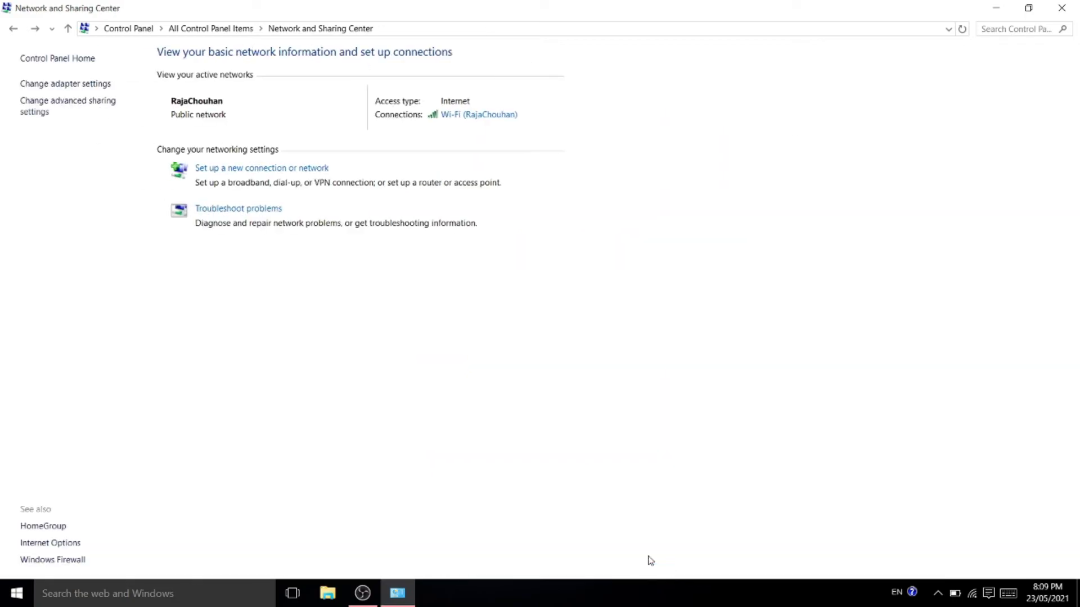
pyautogui.click(1062, 8)
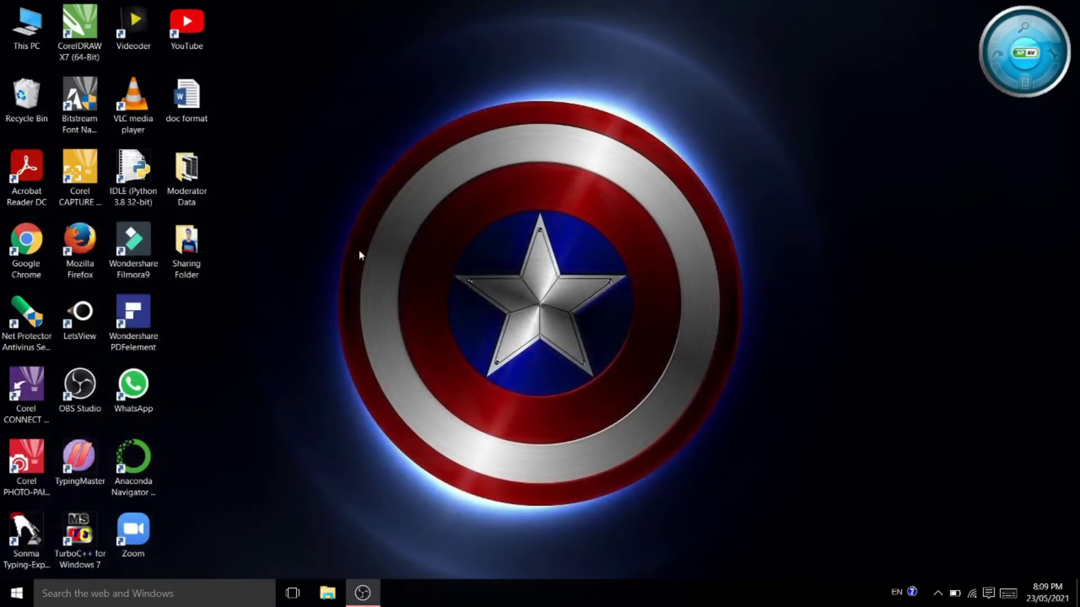
# - Open Command Prompt and run ipconfig to find the IPv4 address of the Wi-Fi adapter
pyautogui.click(3, 601)
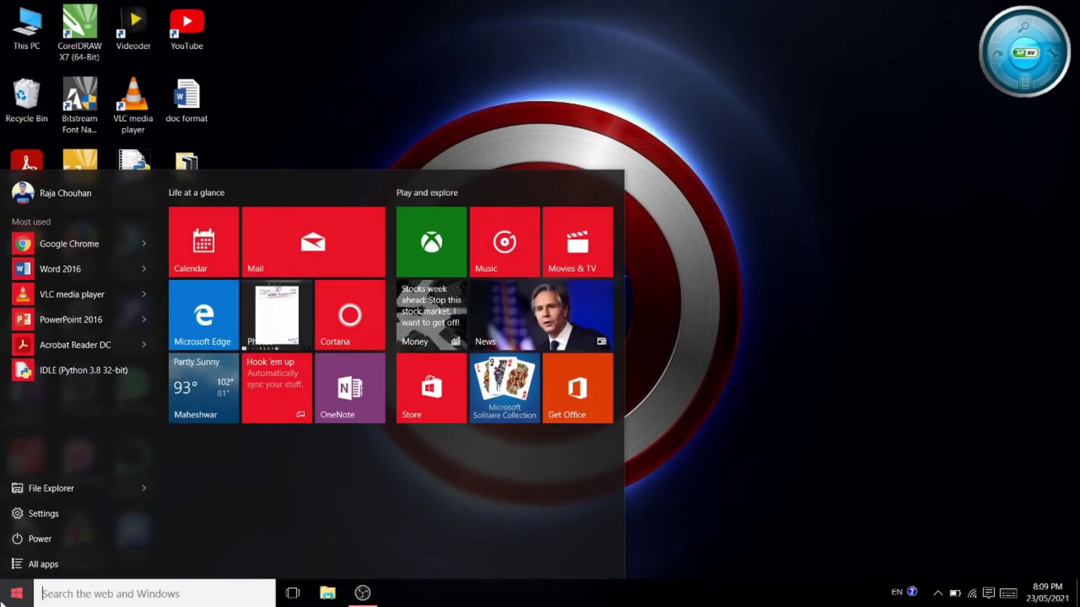
pyautogui.write('cm')
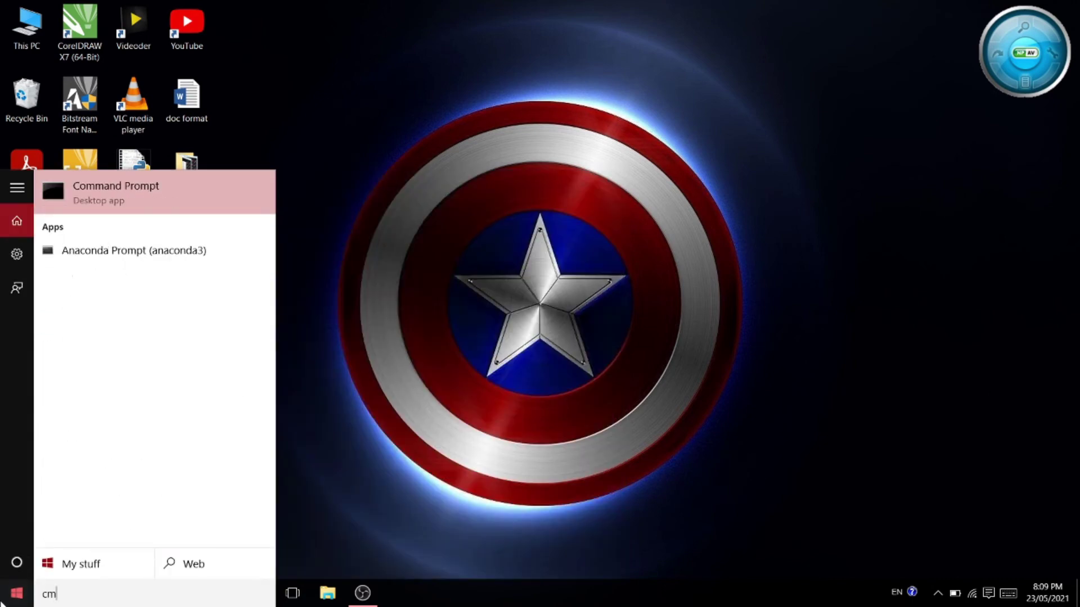
pyautogui.click(107, 190)
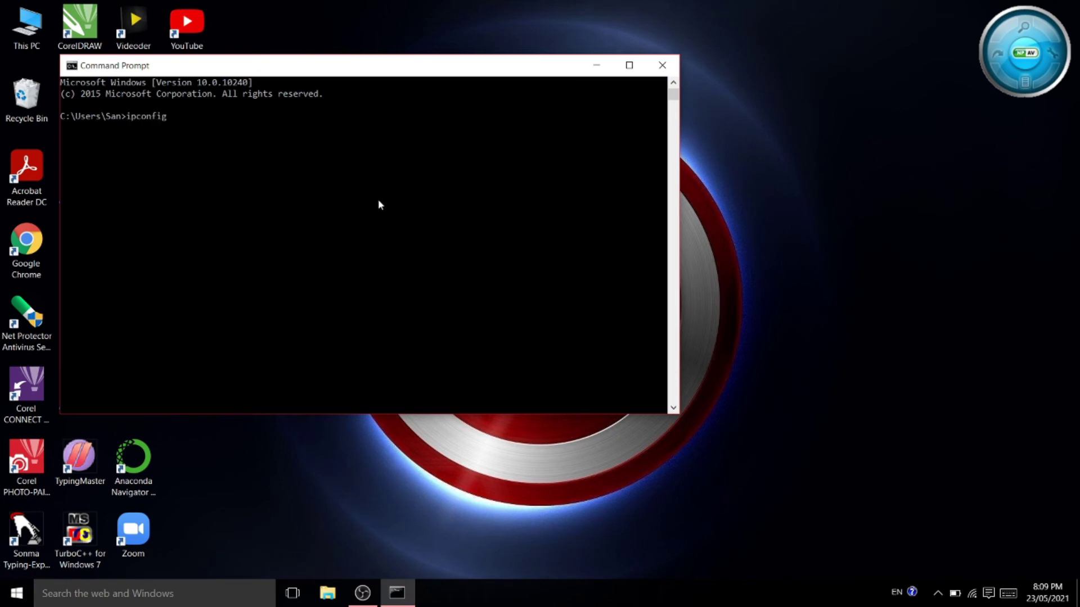
pyautogui.press('Return')
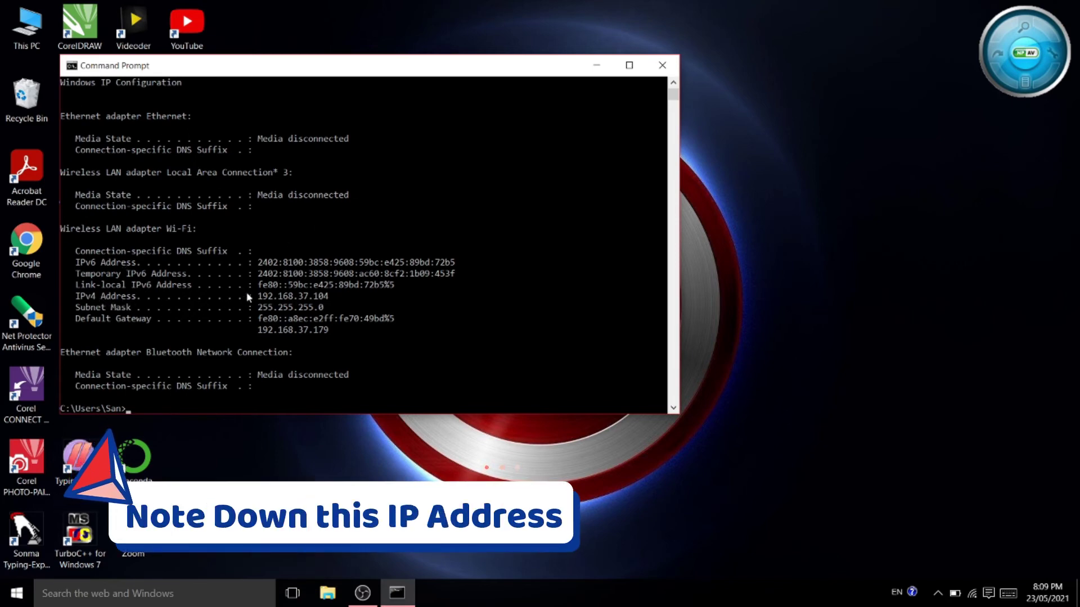
pyautogui.moveTo(254, 296); pyautogui.dragTo(338, 296)
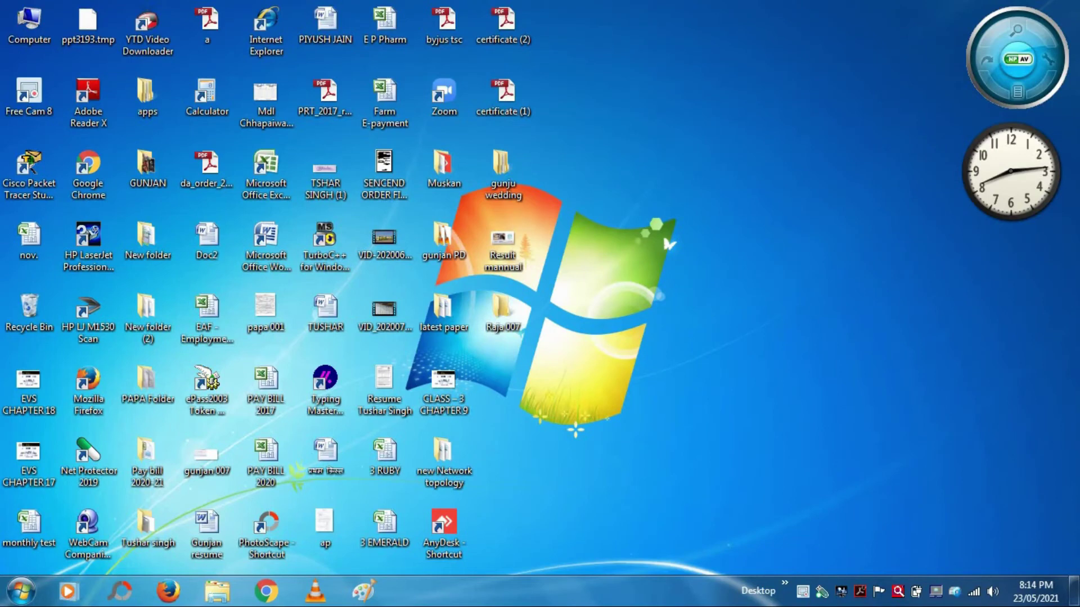
# - On the second computer, check the connected Wi-Fi network and open the network path \\192.168.37.104\ through Run
pyautogui.click(975, 592)
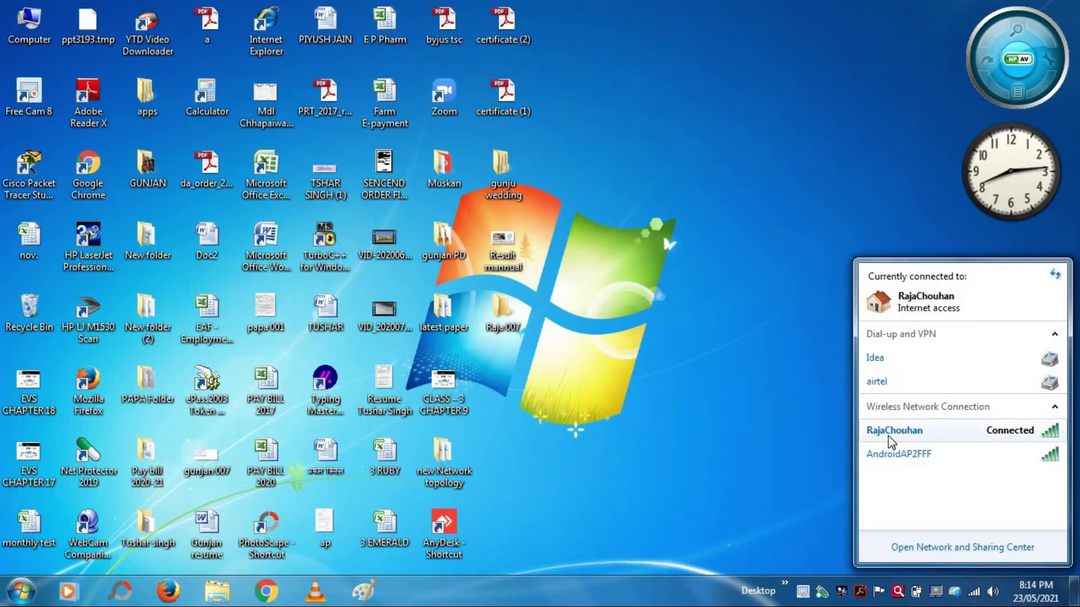
pyautogui.click(689, 397)
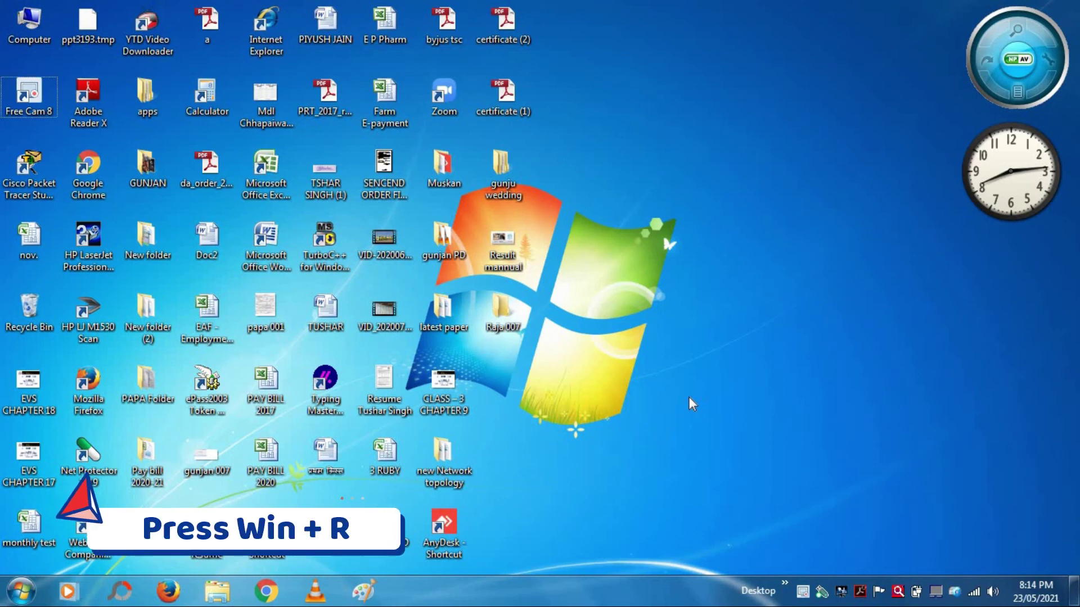
pyautogui.press('super+r')
pyautogui.write('\\')
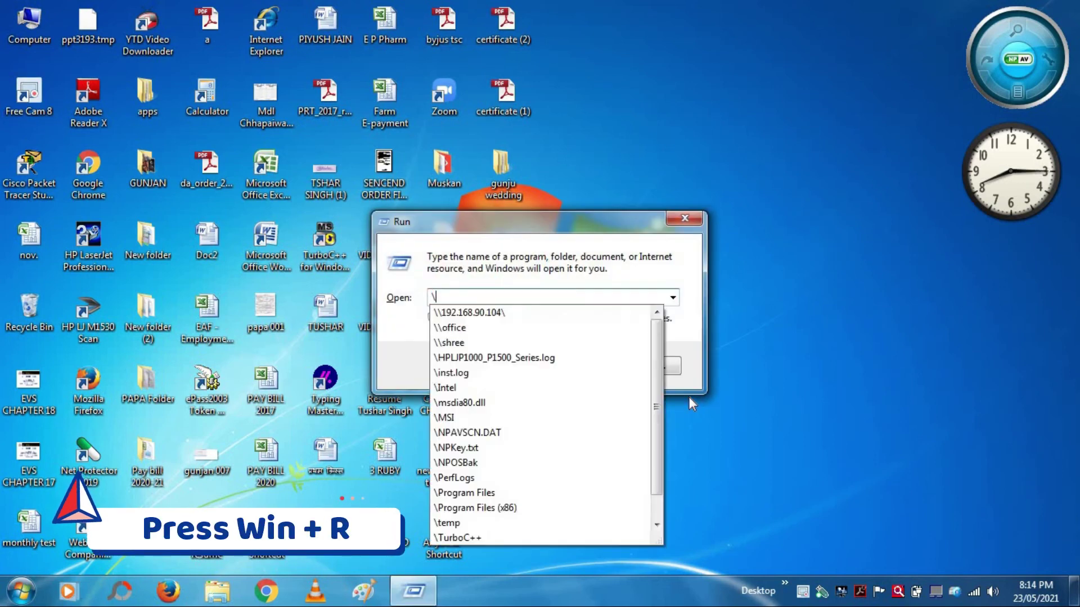
pyautogui.write('\\192.168.')
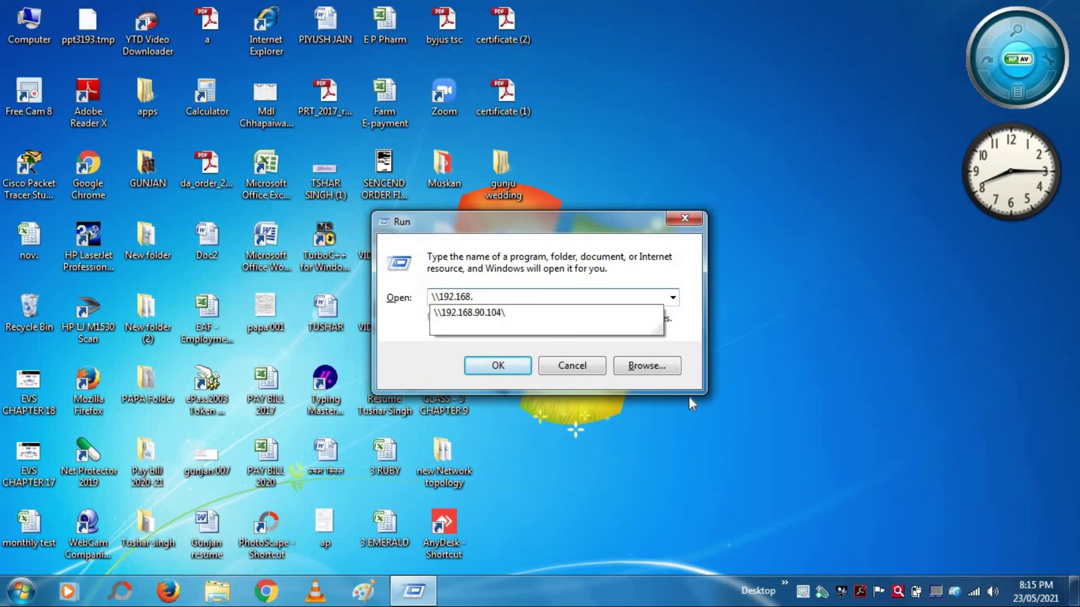
pyautogui.write('37.104\\')
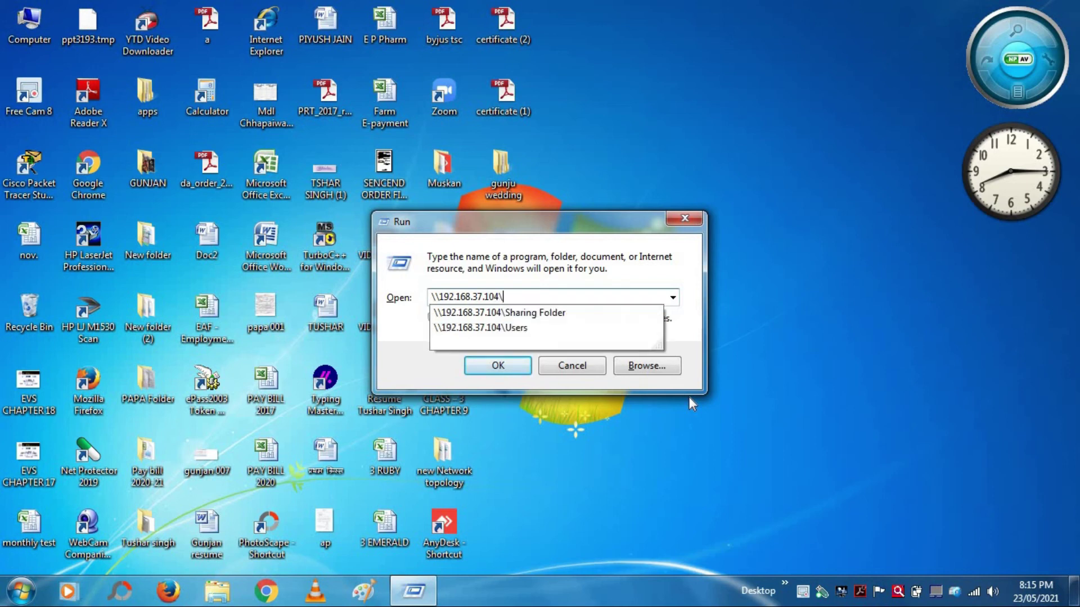
pyautogui.click(508, 367)
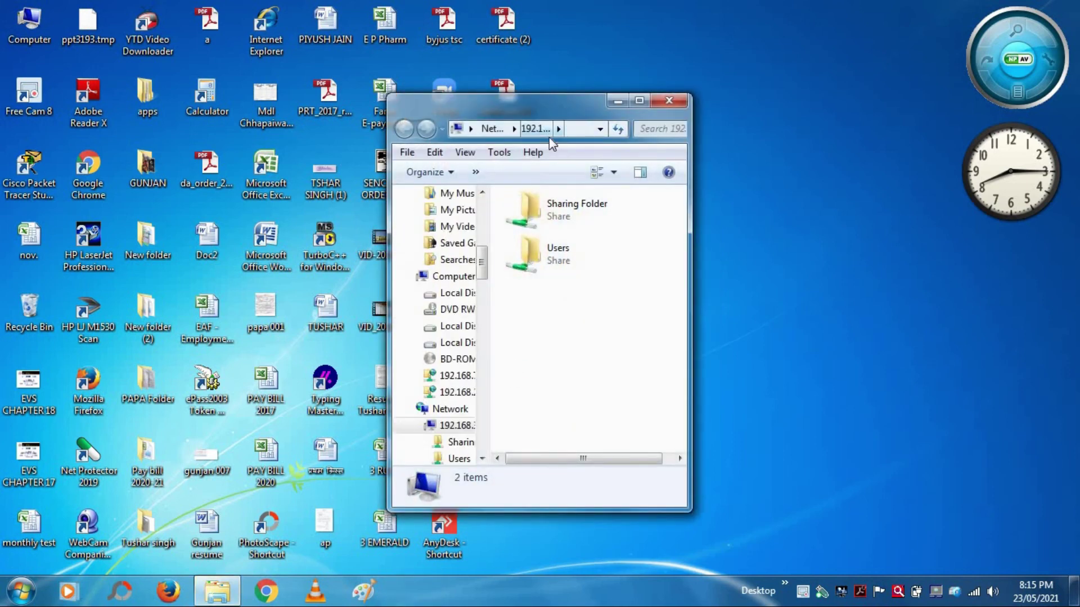
# - Maximize the network location window, view the contents of the shared Sharing Folder, and return to the list of shares
pyautogui.doubleClick(551, 106)
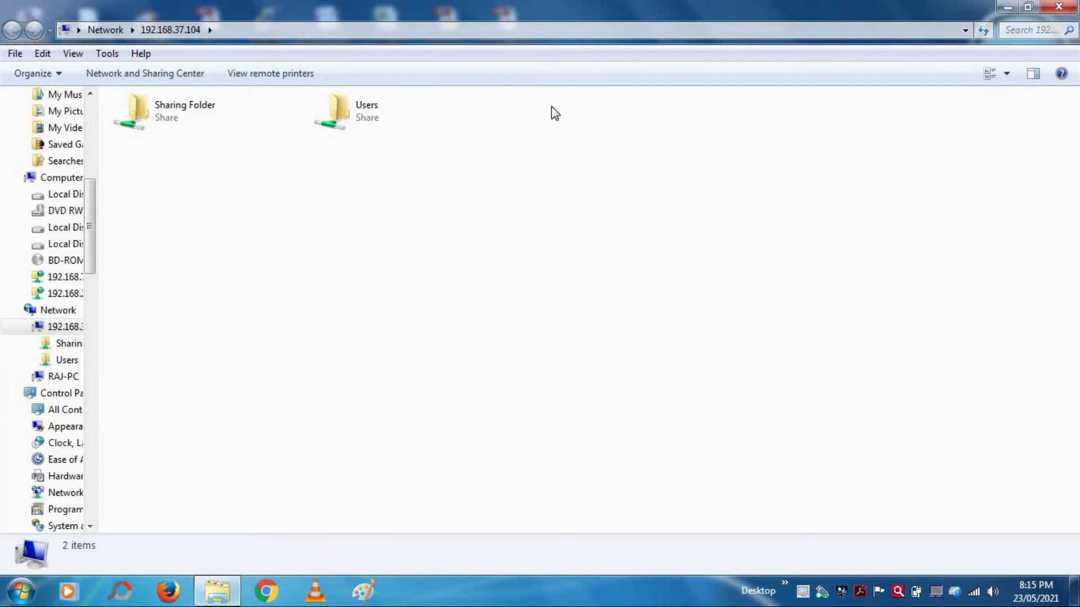
pyautogui.doubleClick(195, 115)
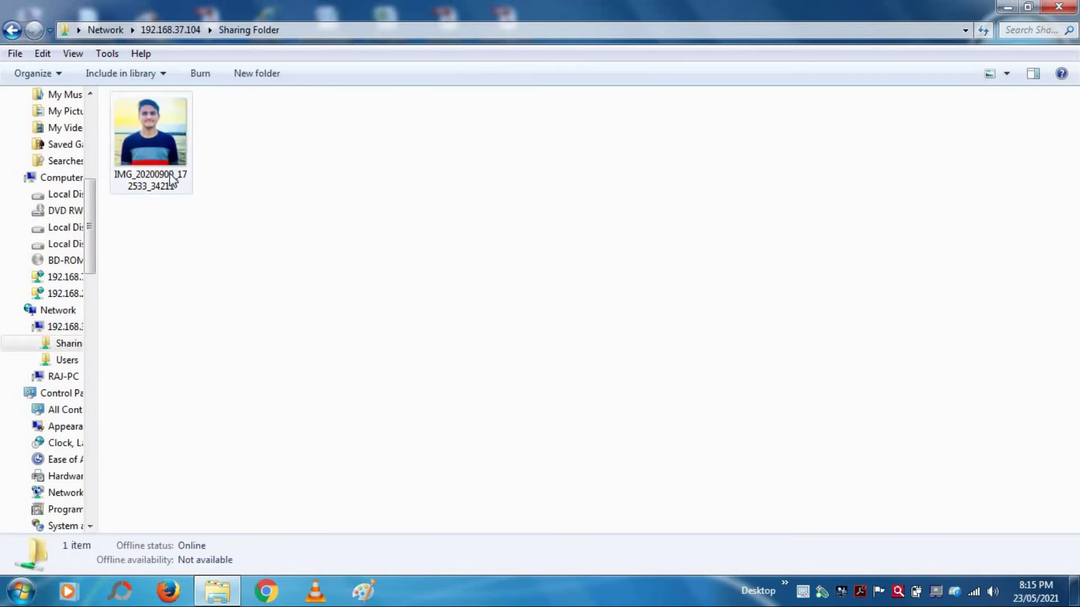
pyautogui.click(12, 32)
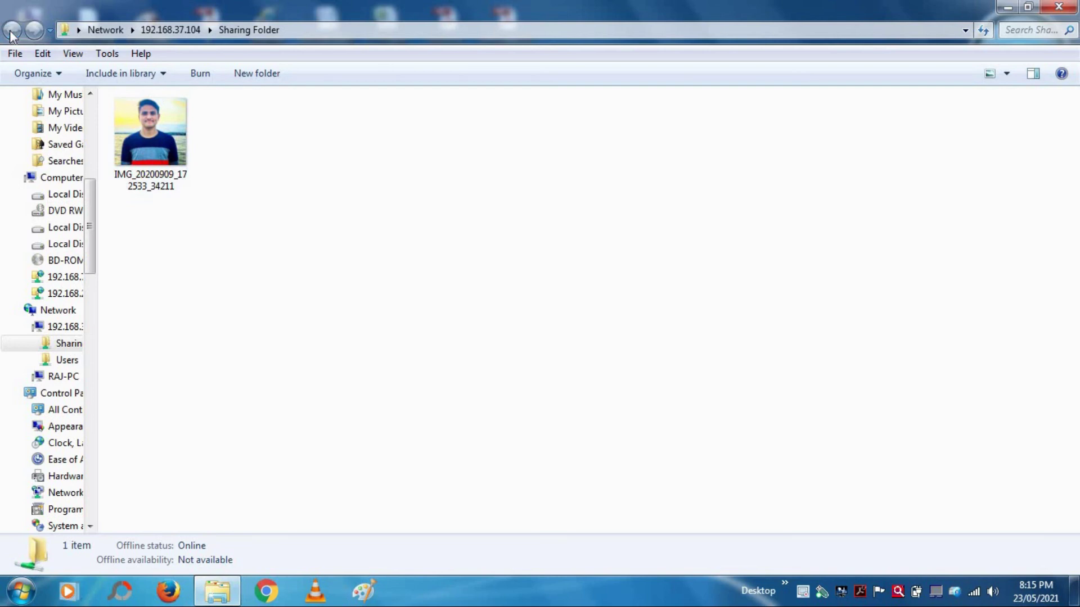
# - Copy Sharing Folder from the network location to this computer's desktop, and check the contents of the copy
pyautogui.rightClick(181, 115)
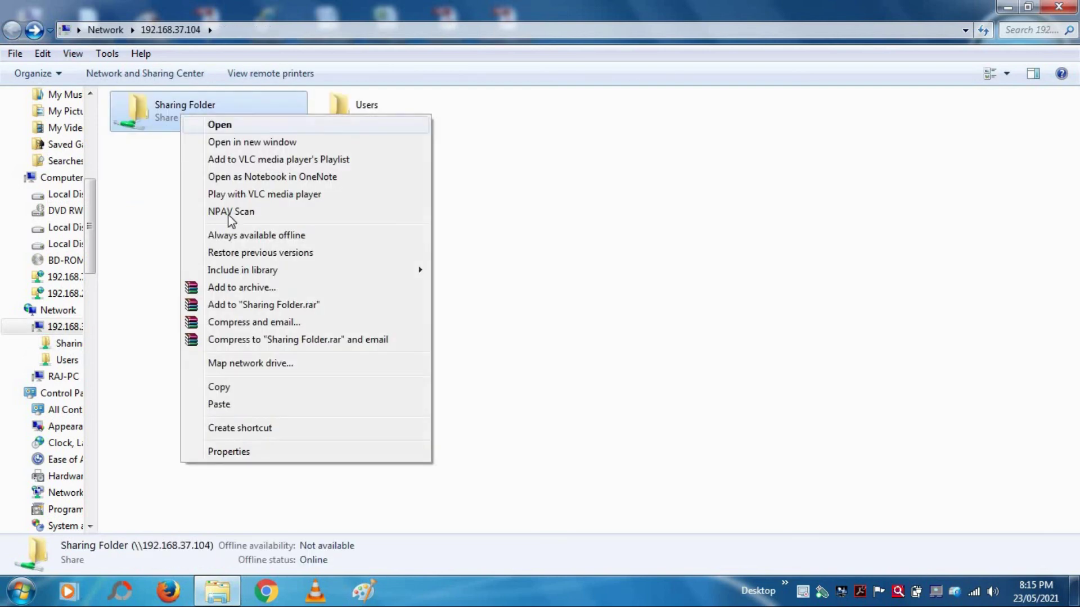
pyautogui.click(224, 387)
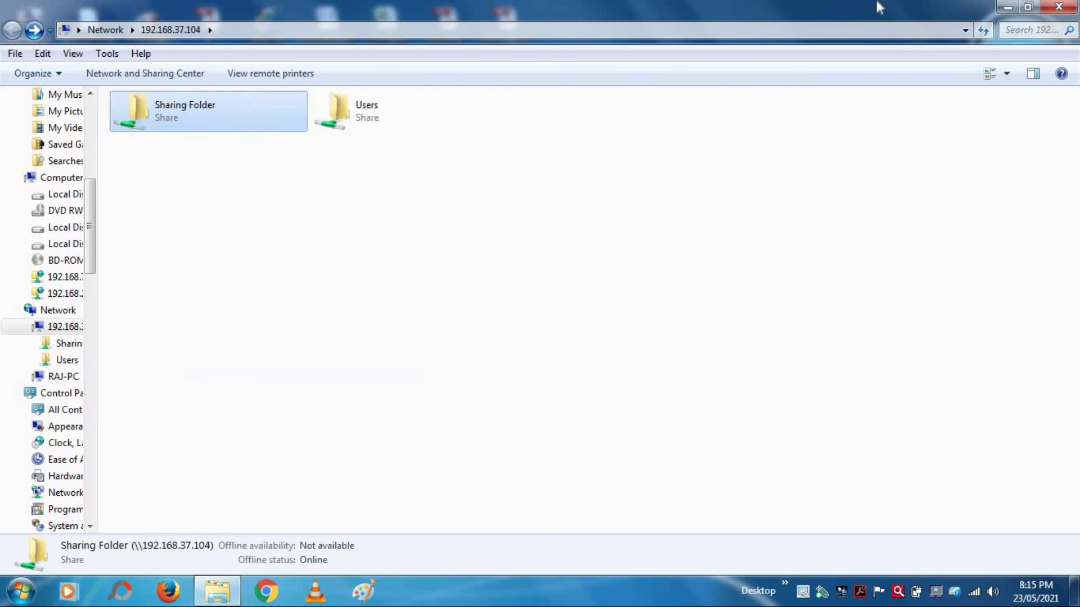
pyautogui.click(1007, 7)
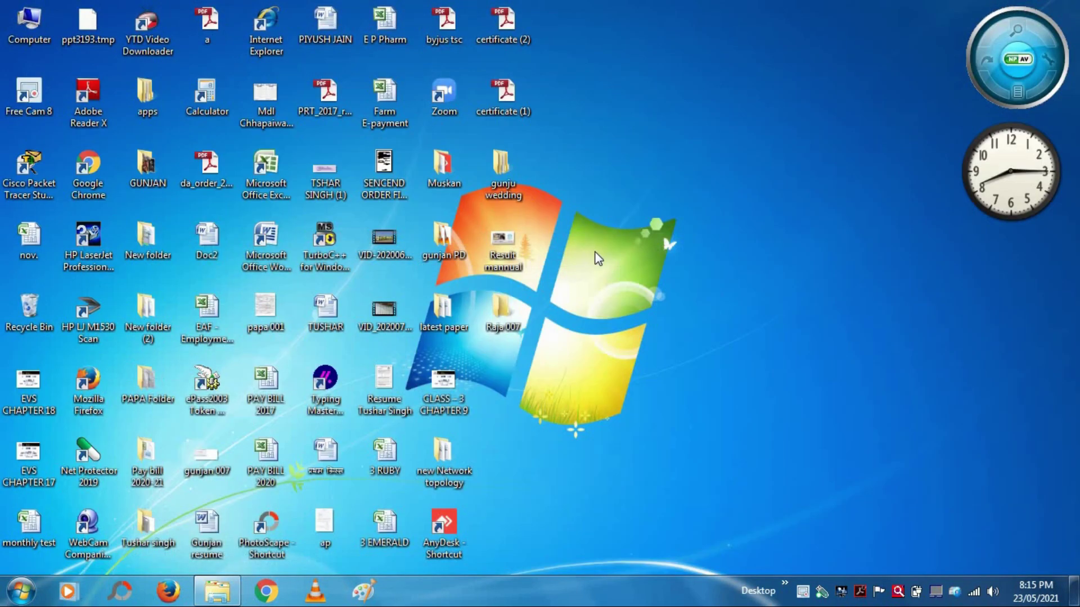
pyautogui.rightClick(693, 147)
pyautogui.click(725, 212)
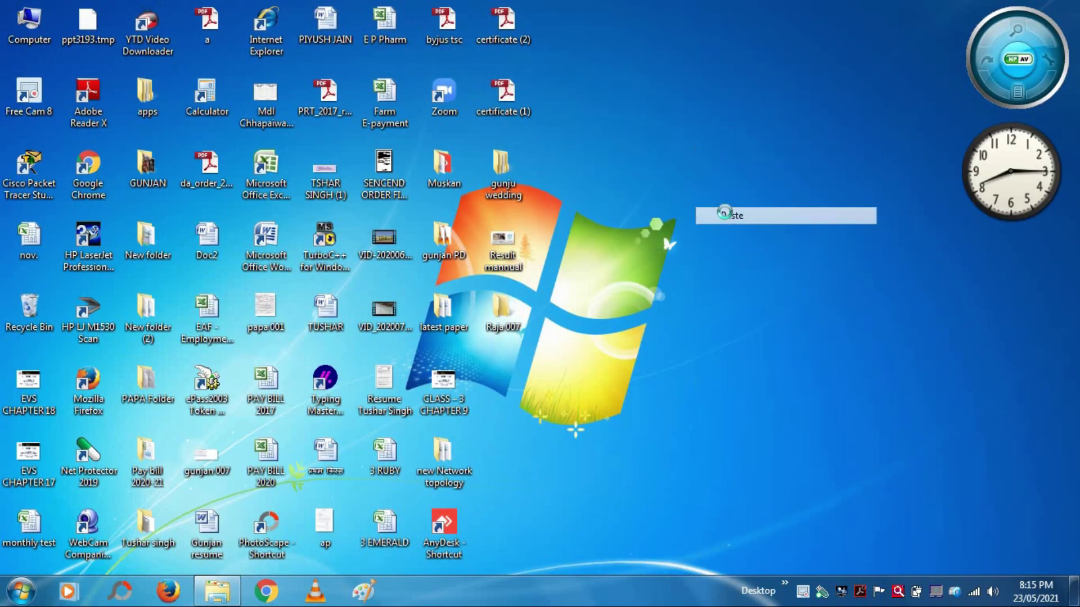
pyautogui.doubleClick(506, 394)
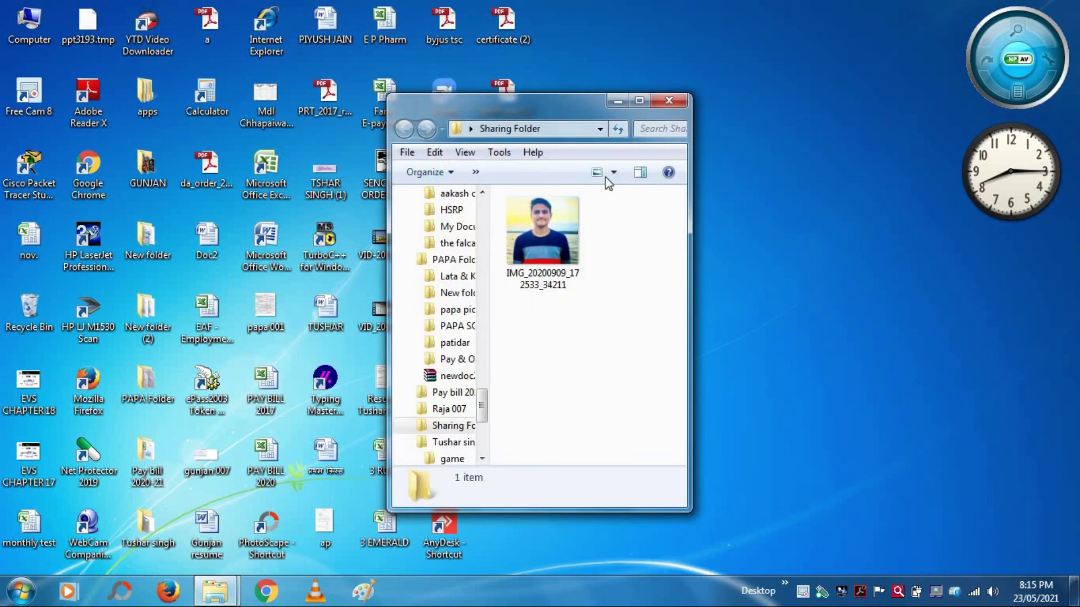
pyautogui.click(669, 100)
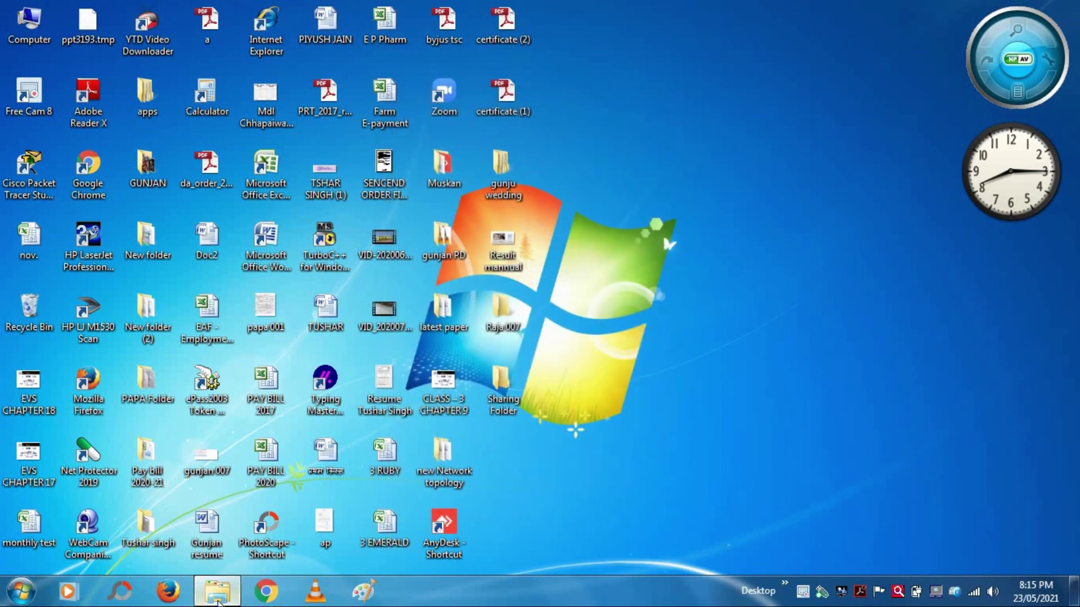